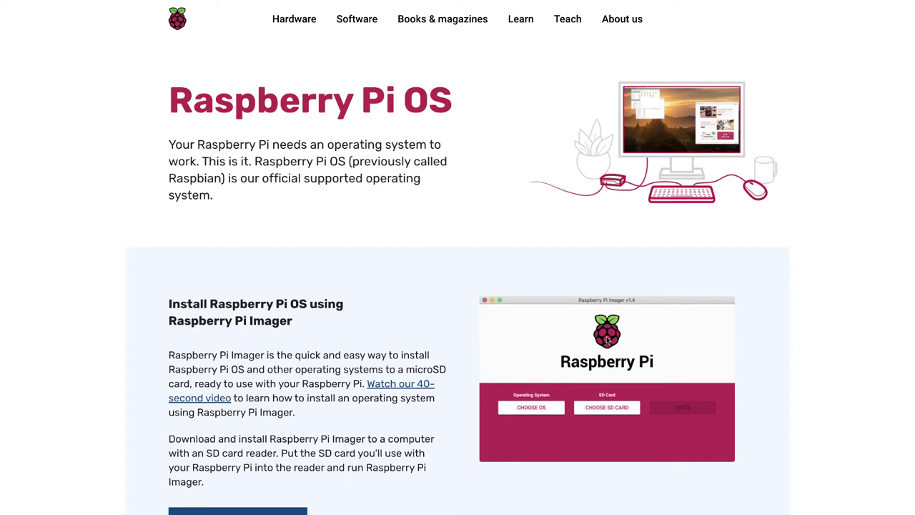
scroll(606, 340, down, 3)
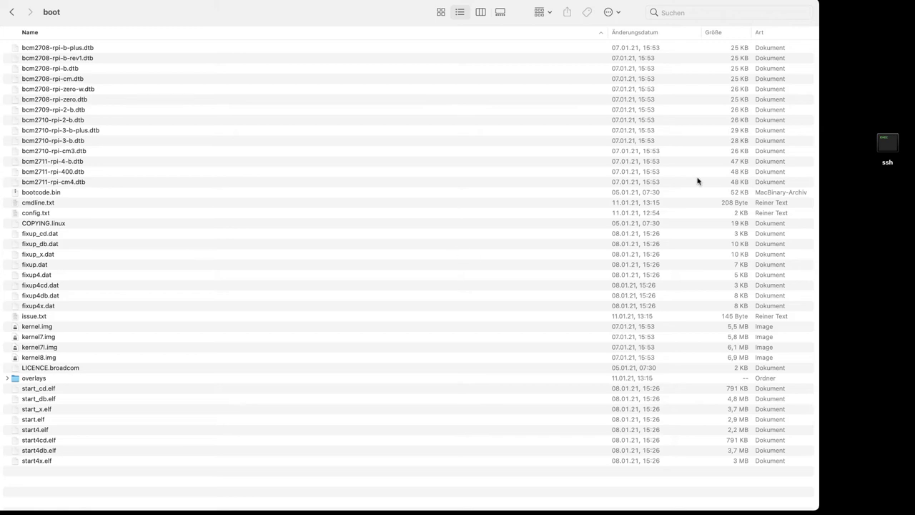
Step: Preview the ssh file on the desktop and copy it into the boot folder
drag(852, 114, 898, 210)
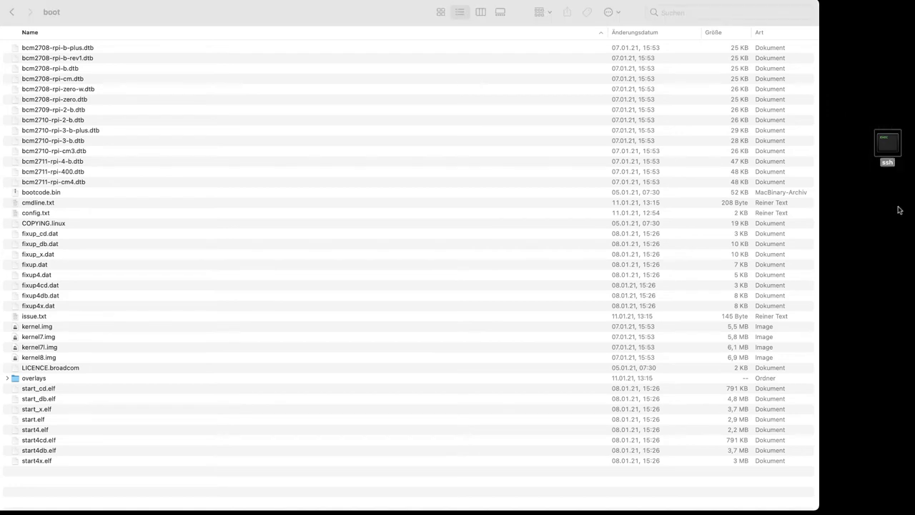
key(space)
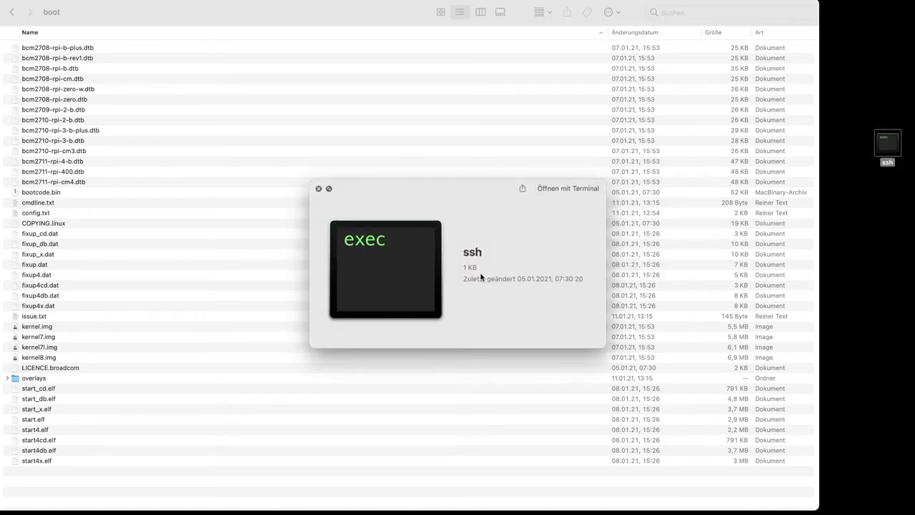
key(space)
drag(886, 202, 852, 117)
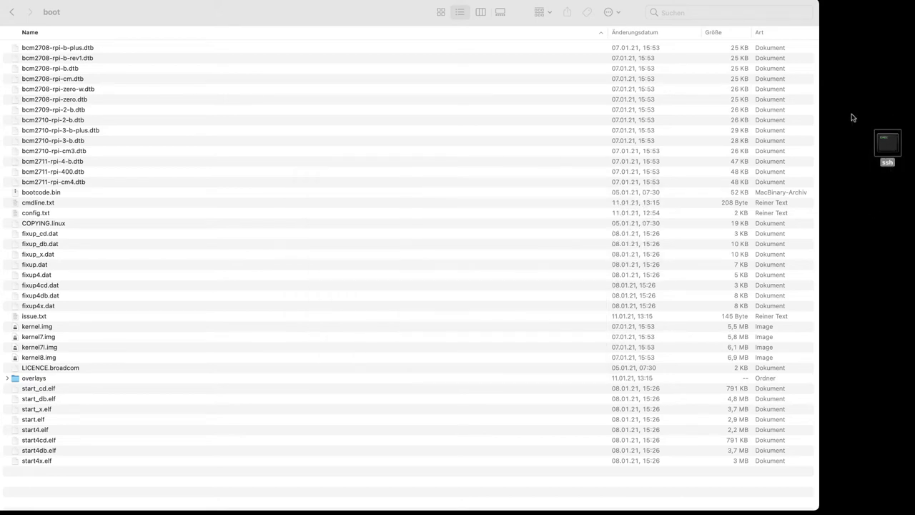
click(421, 491)
key(super+v)
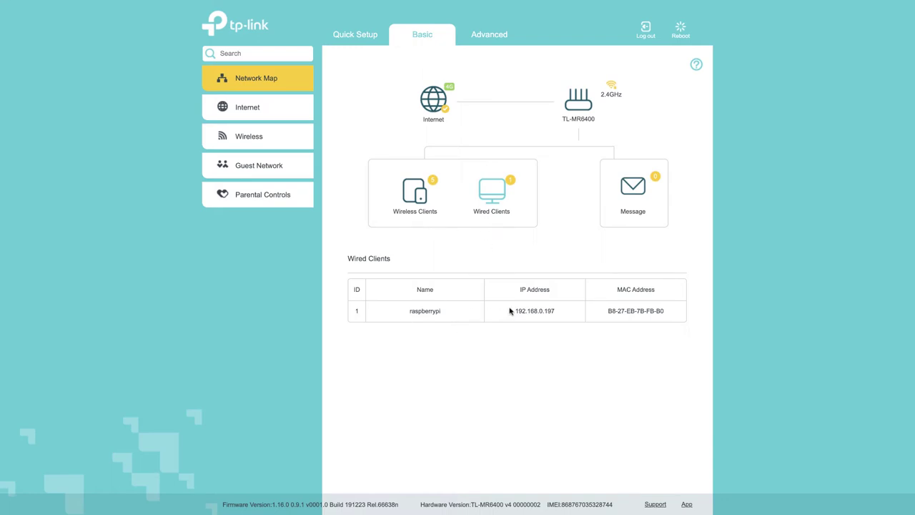
drag(509, 311, 563, 313)
key(super+c)
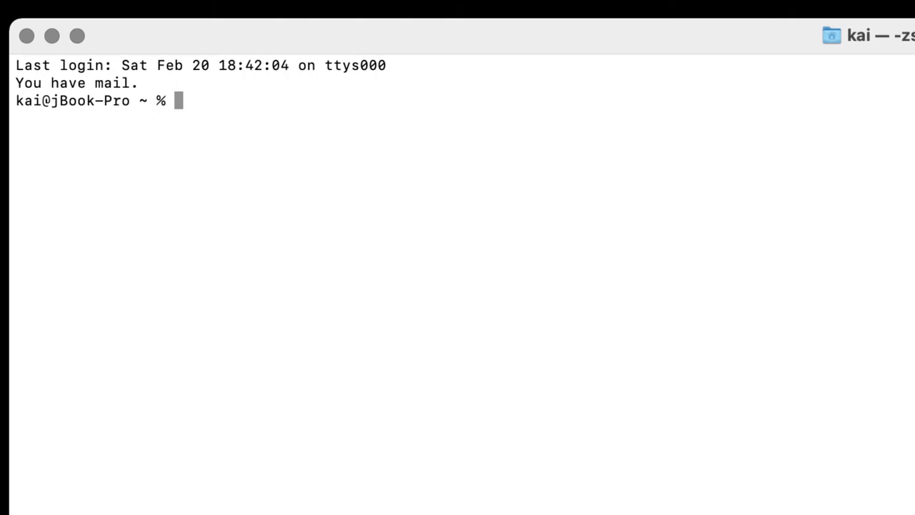
text(ssh)
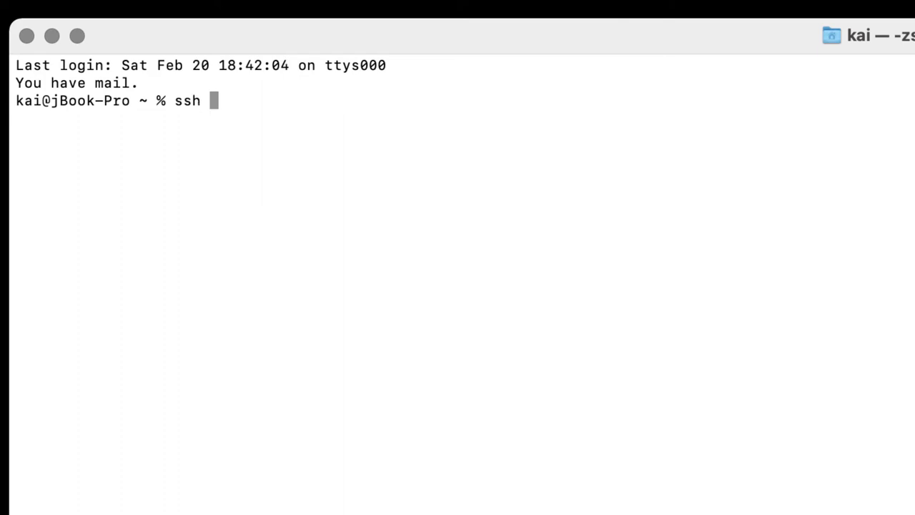
text( pi@)
key(super+v)
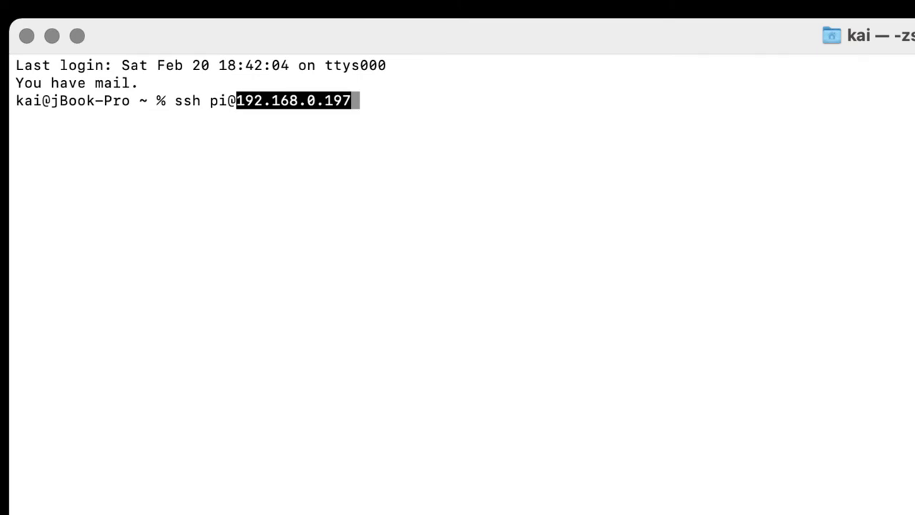
key(Return)
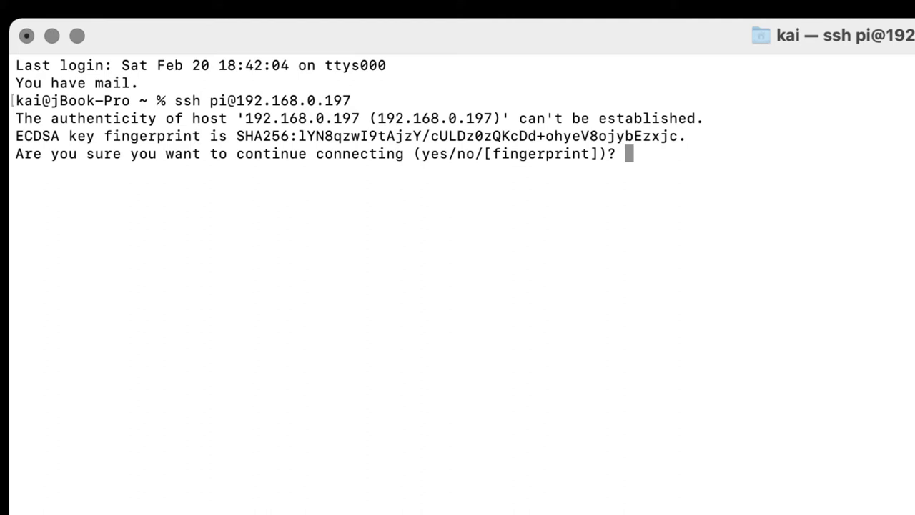
Step: Accept the host's authenticity with yes and log in with the pi user's password
text(yes)
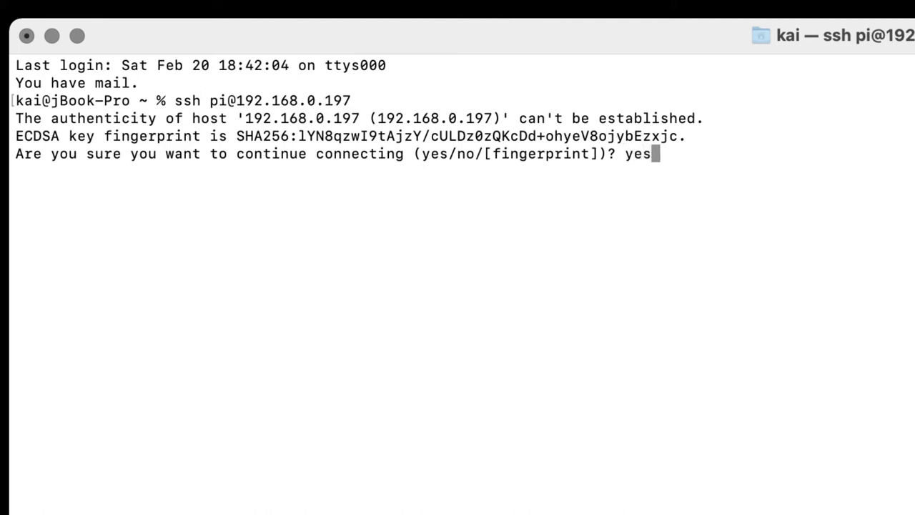
key(Return)
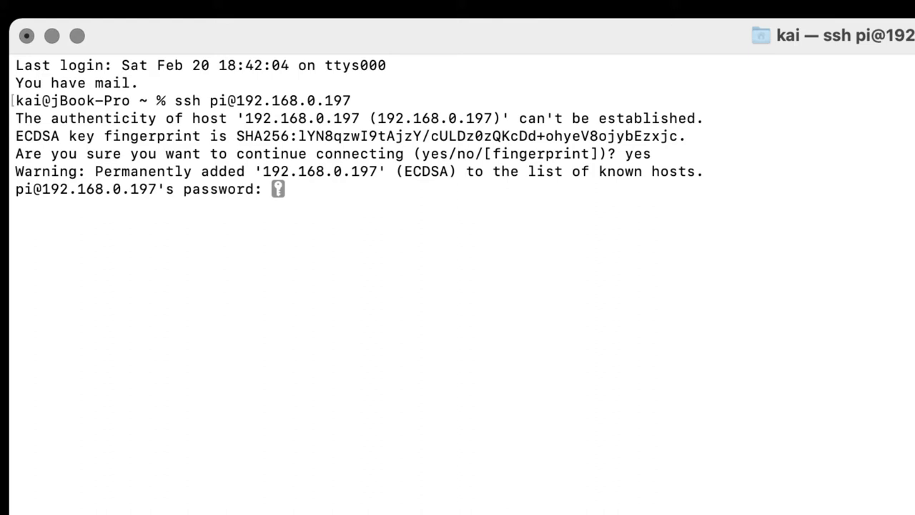
key(Return)
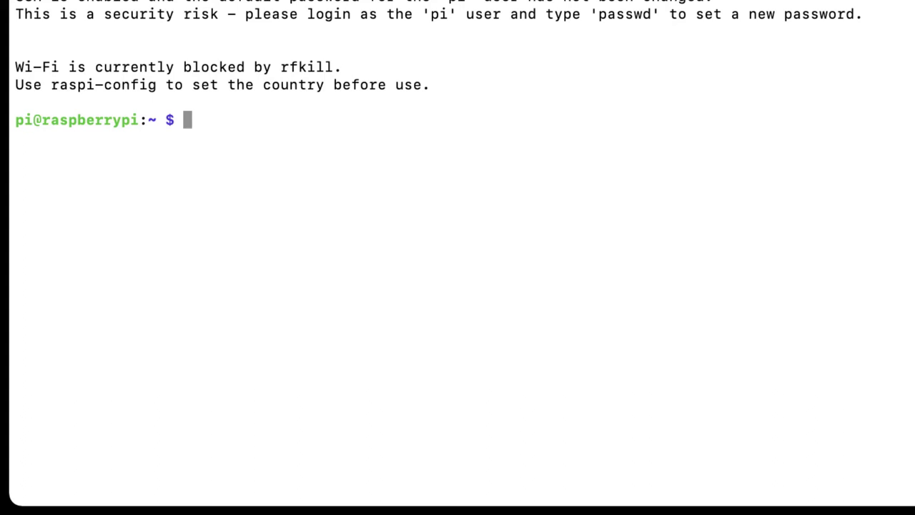
Step: Refresh the Raspberry Pi's package lists with sudo apt-get update
text(sudo apt-get up)
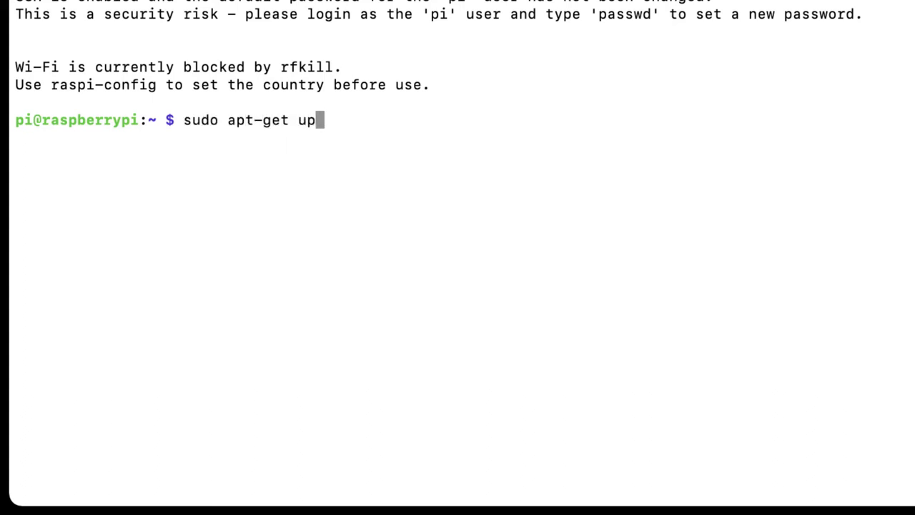
text(date)
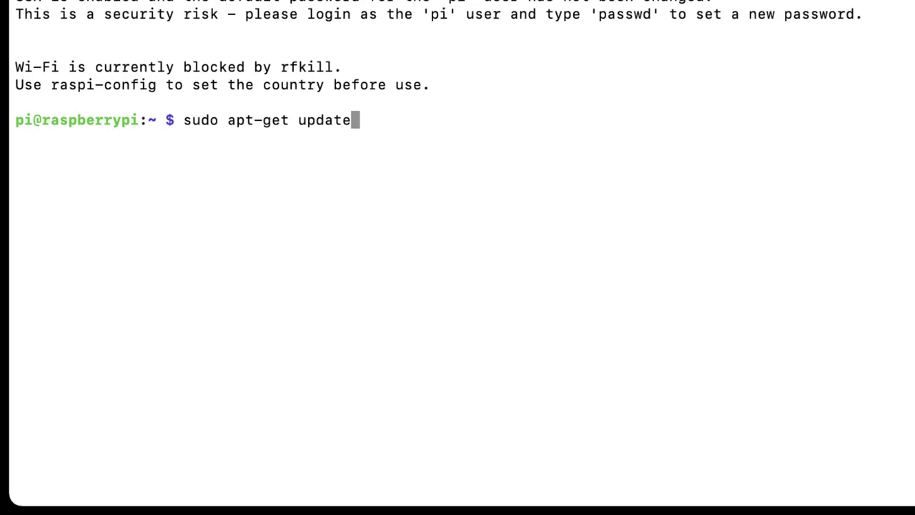
key(Return)
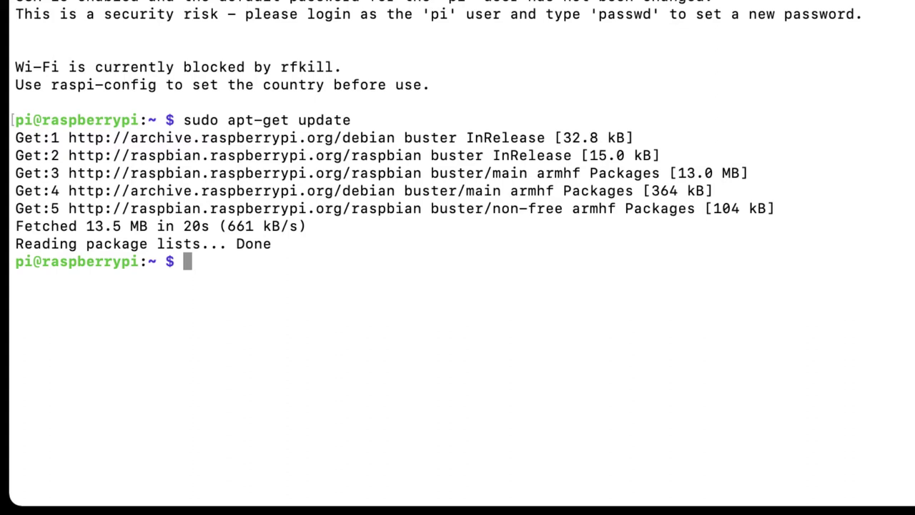
Step: Upgrade the installed packages with sudo apt-get upgrade and answer the continuation question with y
text(sudo)
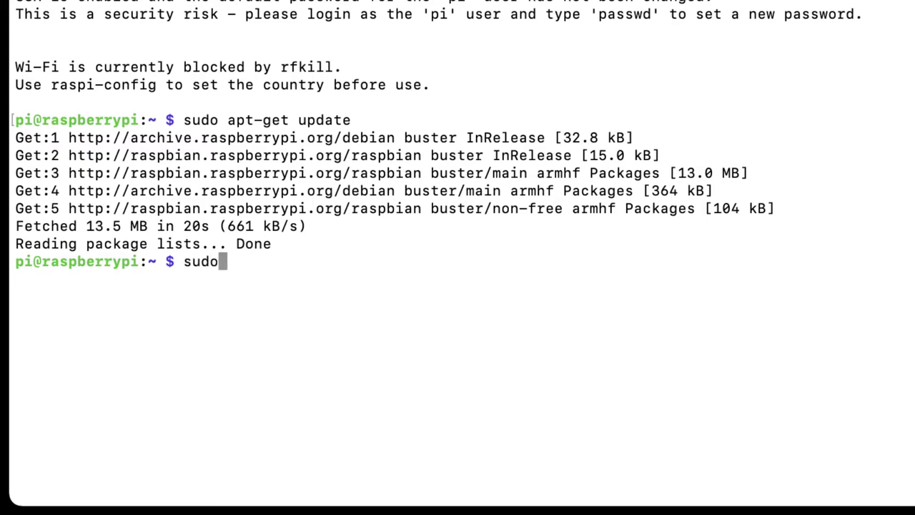
text( apt-get upgrade)
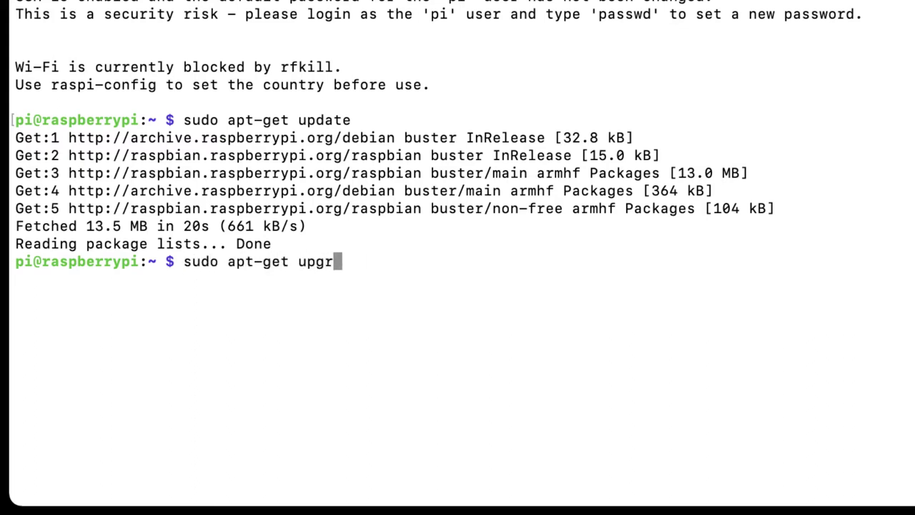
key(Return)
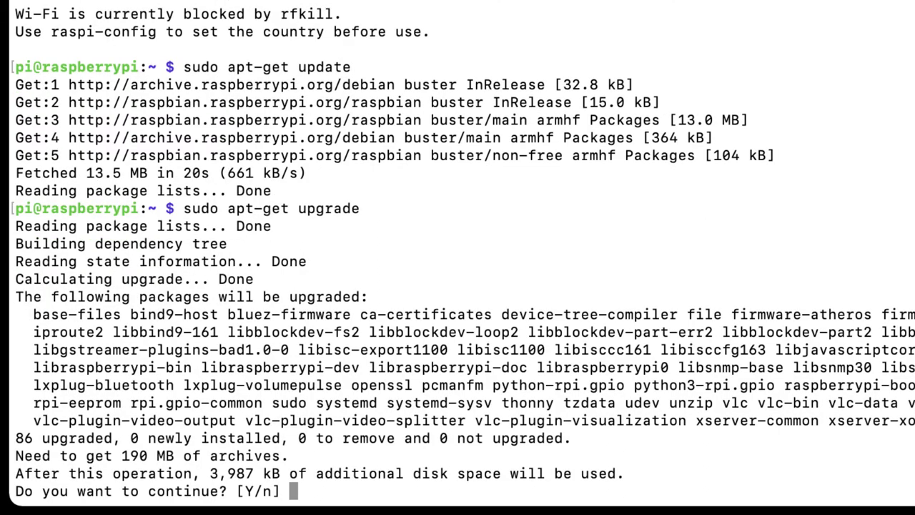
text(y)
key(Return)
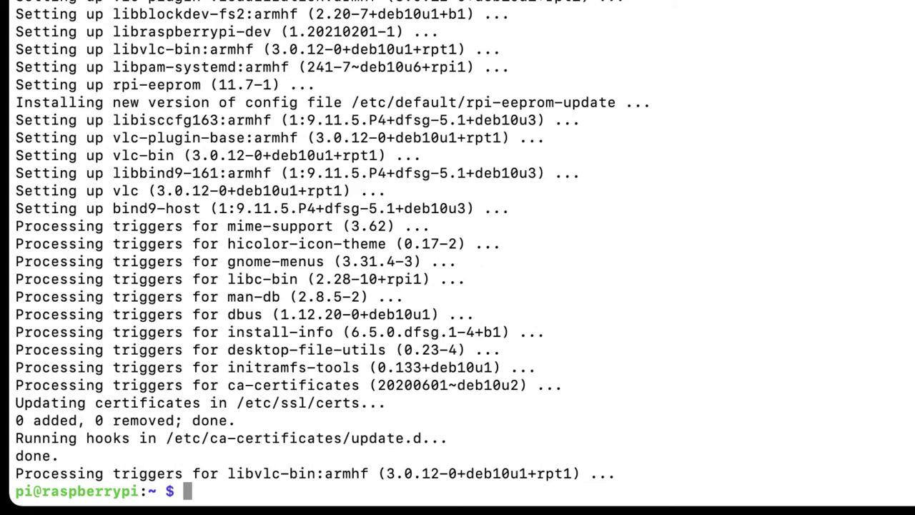
Step: Launch the configuration tool with sudo raspi-config and open its System Options
text(sudo raspi-config)
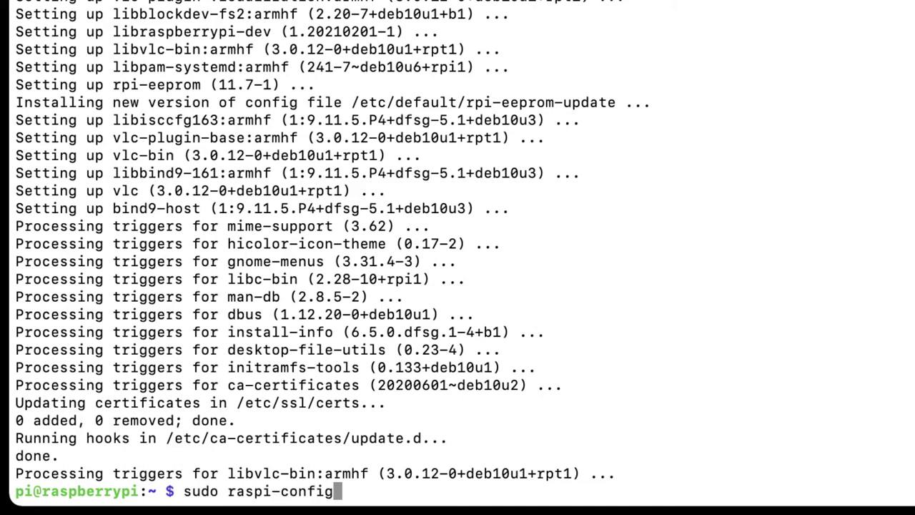
key(Return)
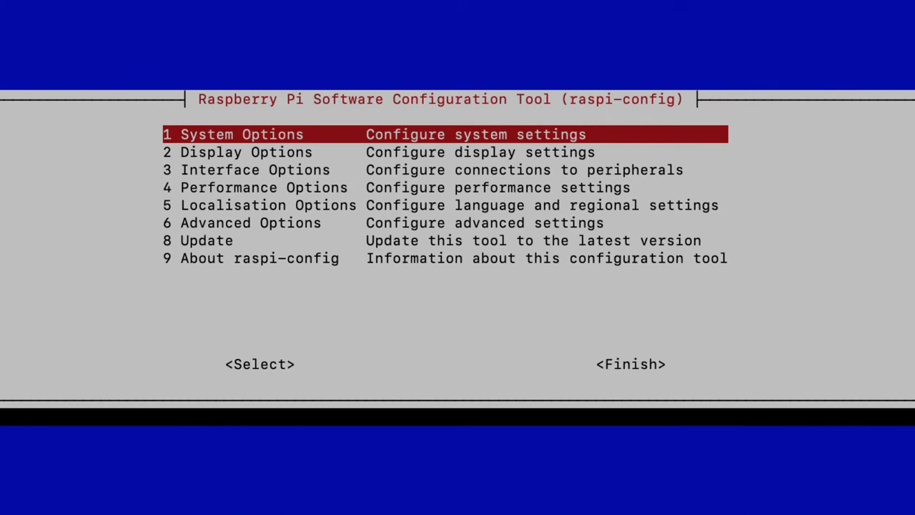
key(Down)
key(Down)
key(Down)
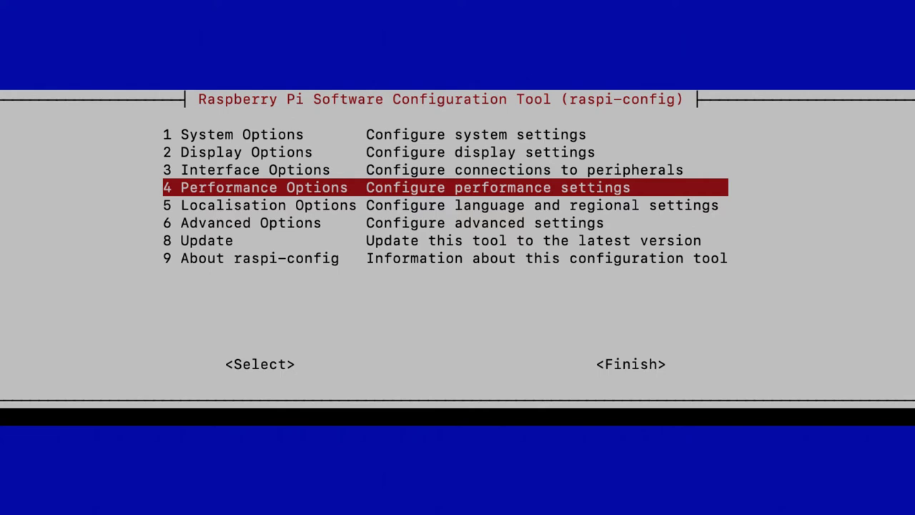
key(Up)
key(Up)
key(Up)
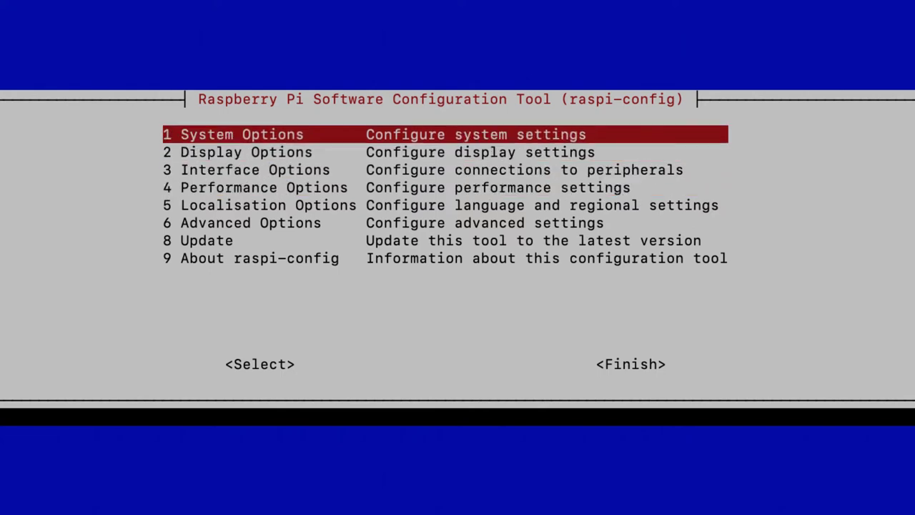
key(Return)
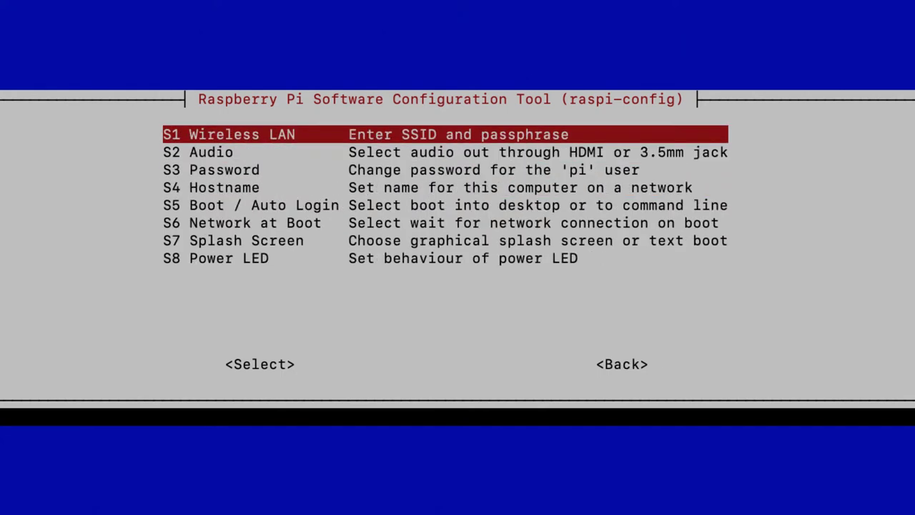
Step: Change the pi user's password by entering and retyping a new password, and finish the configuration tool
key(Down)
key(Down)
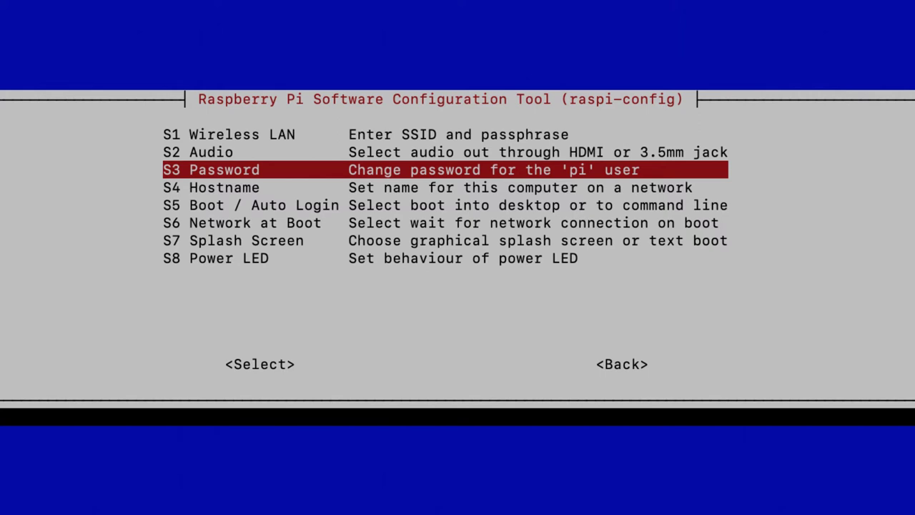
key(Return)
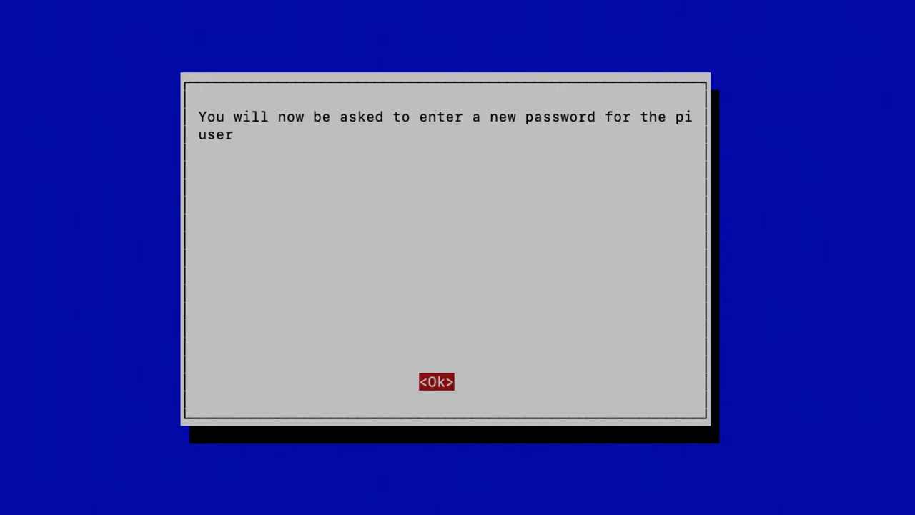
key(Return)
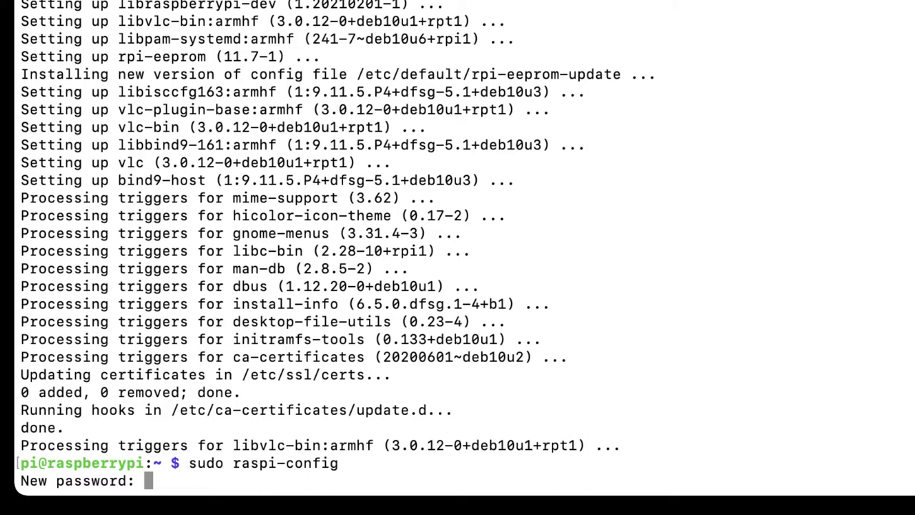
key(Return)
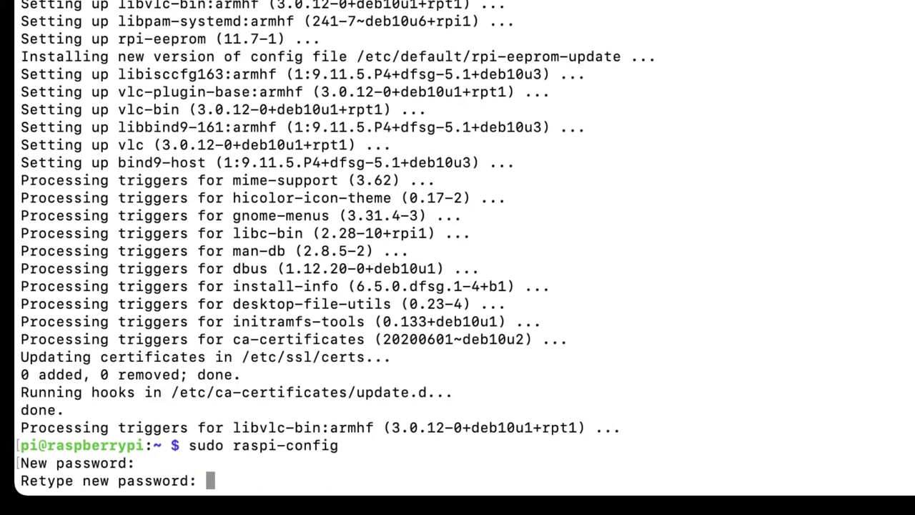
key(Return)
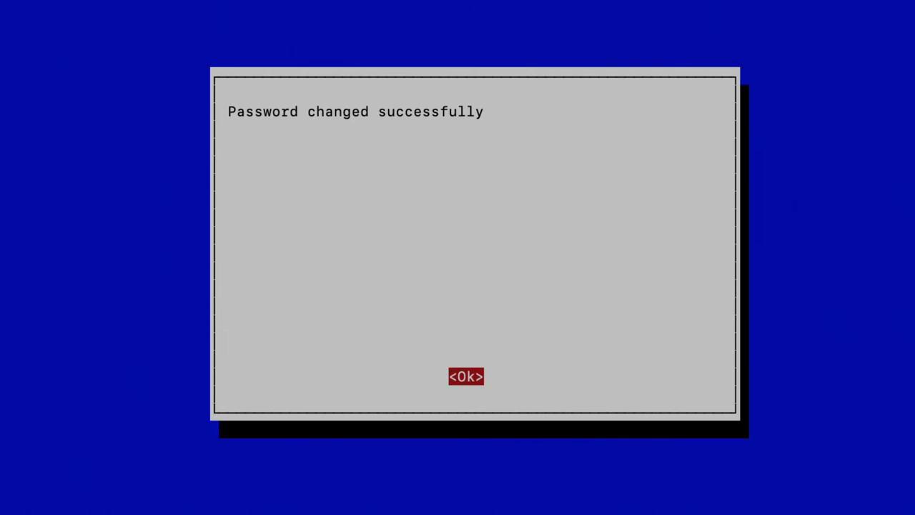
key(Return)
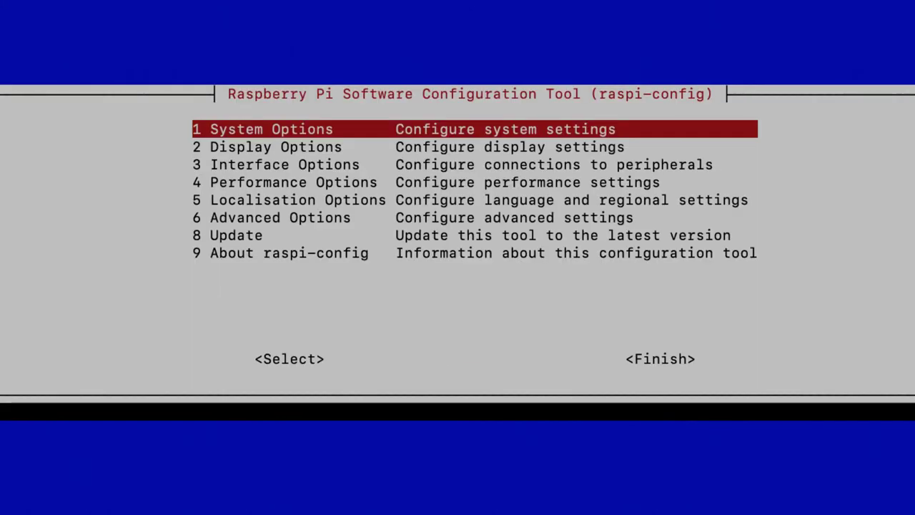
key(Tab)
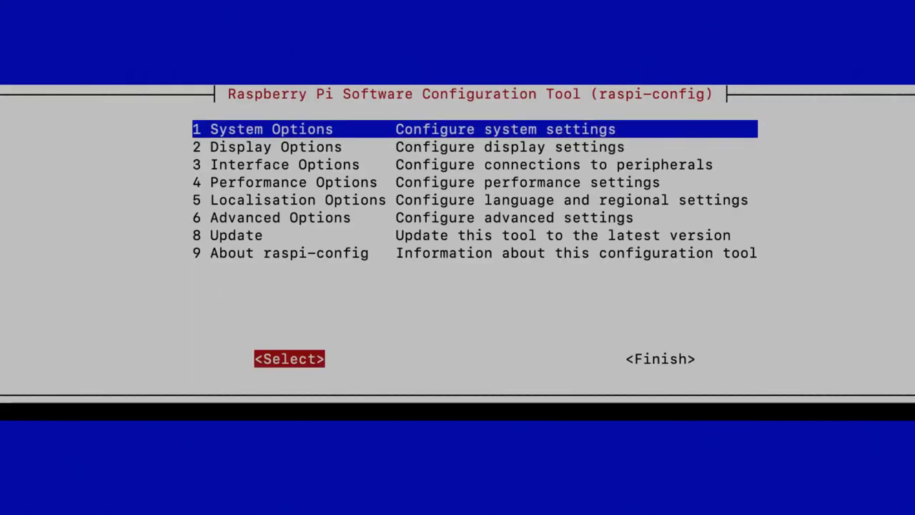
key(Tab)
key(Return)
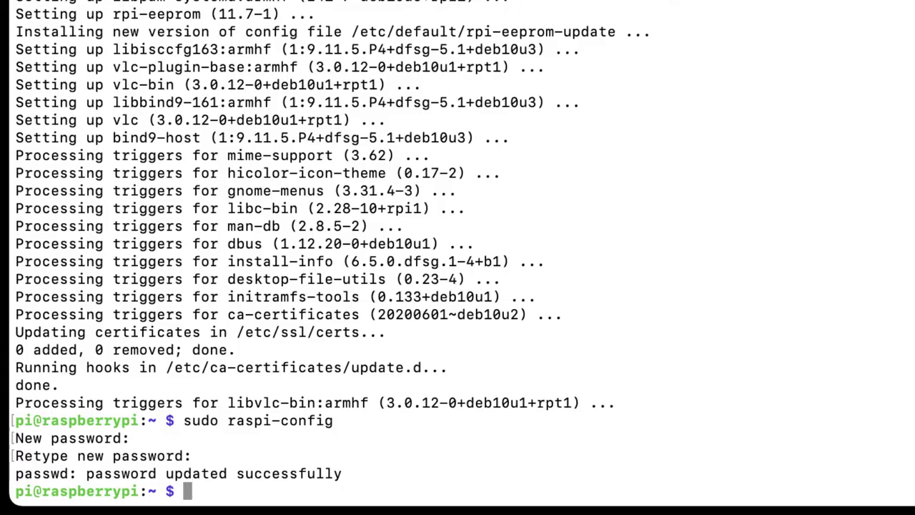
text(sudo -i)
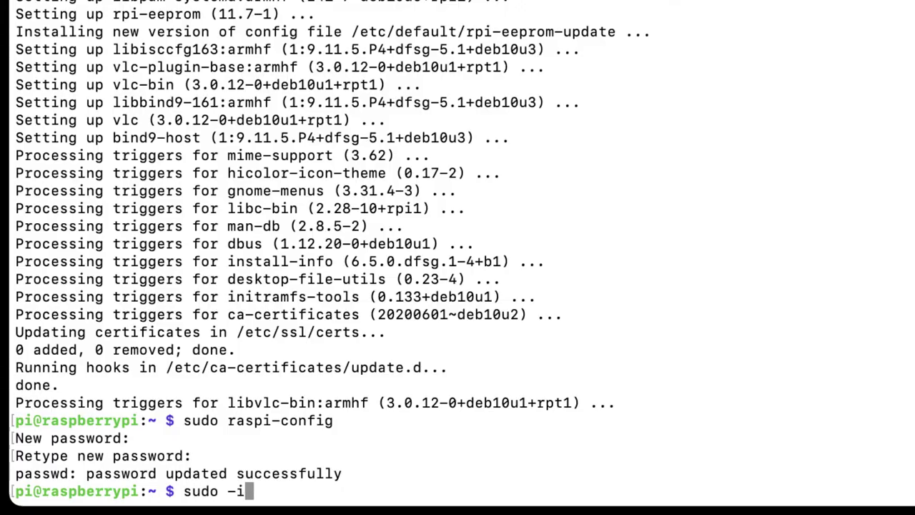
key(Return)
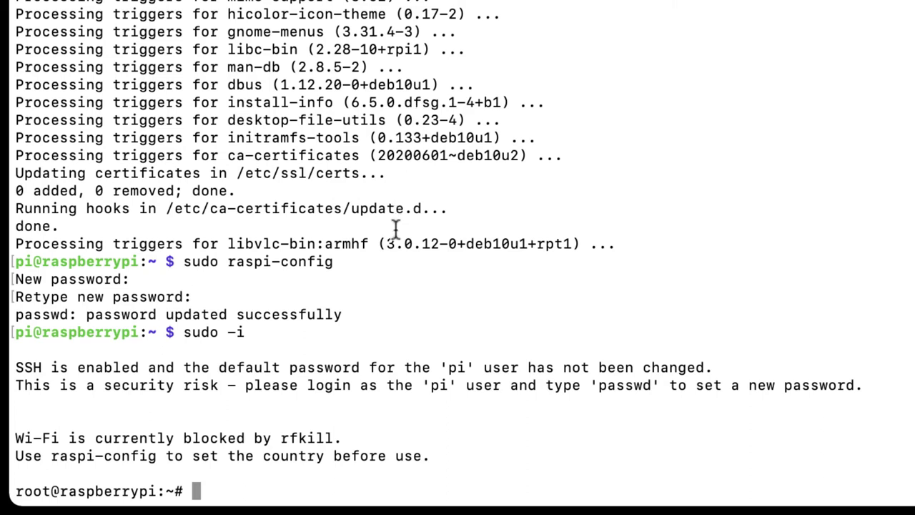
text(curl -sSL https://install.pi-hole.net  | bash)
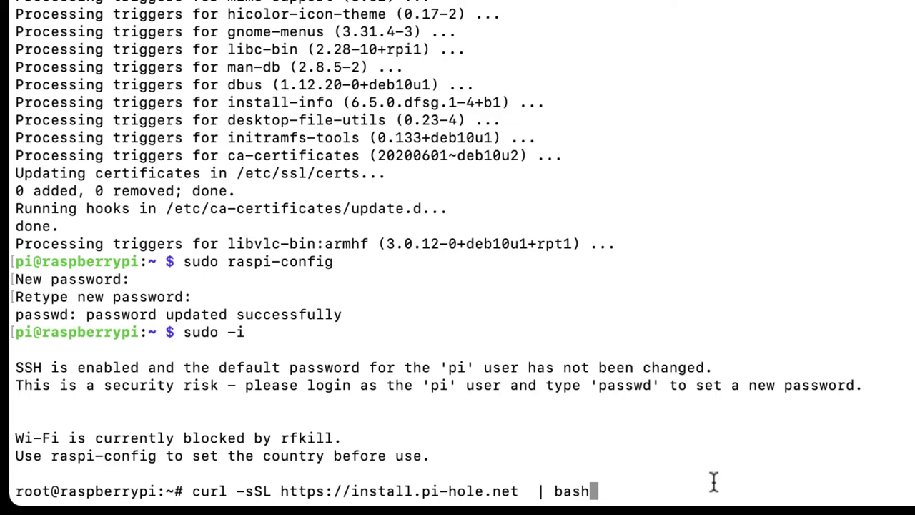
key(Return)
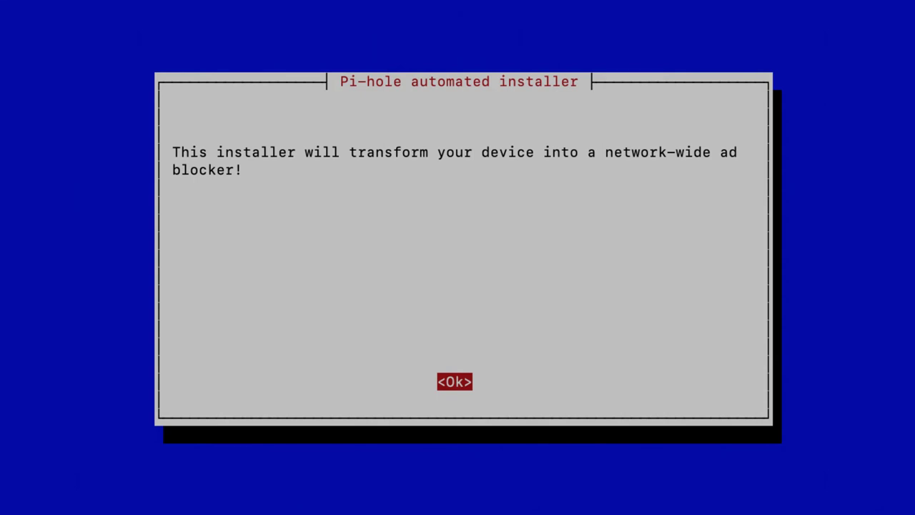
key(Return)
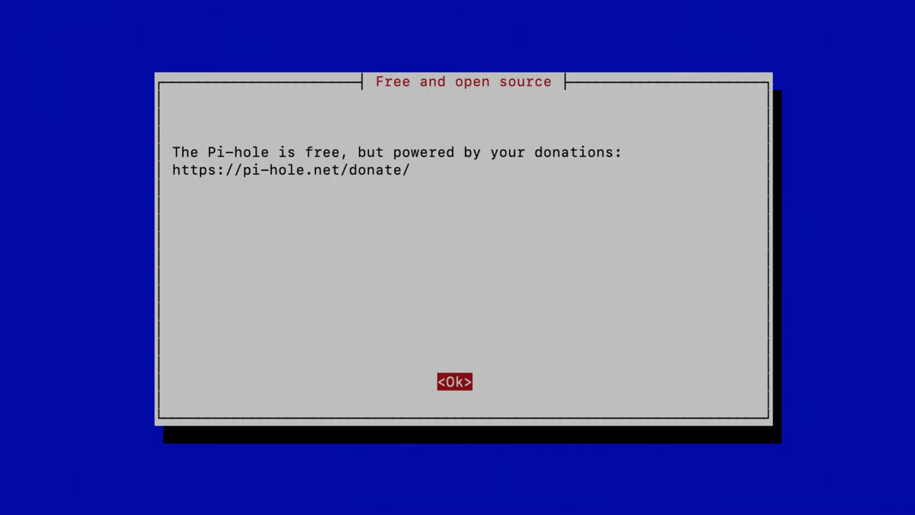
key(Return)
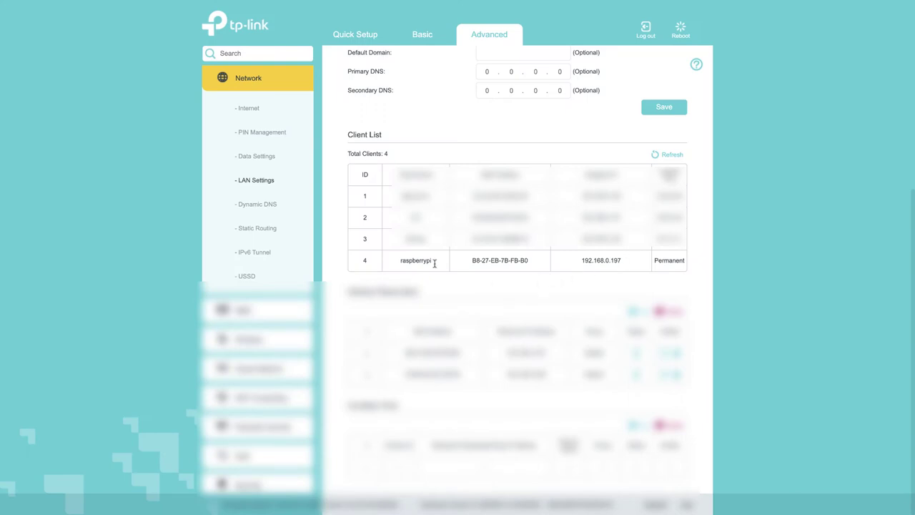
Step: Check the raspberrypi entry in the TP-Link router's client list for its assigned IP address and lease type
drag(393, 262, 479, 262)
click(640, 263)
drag(649, 261, 681, 260)
click(686, 263)
drag(577, 261, 631, 262)
click(630, 262)
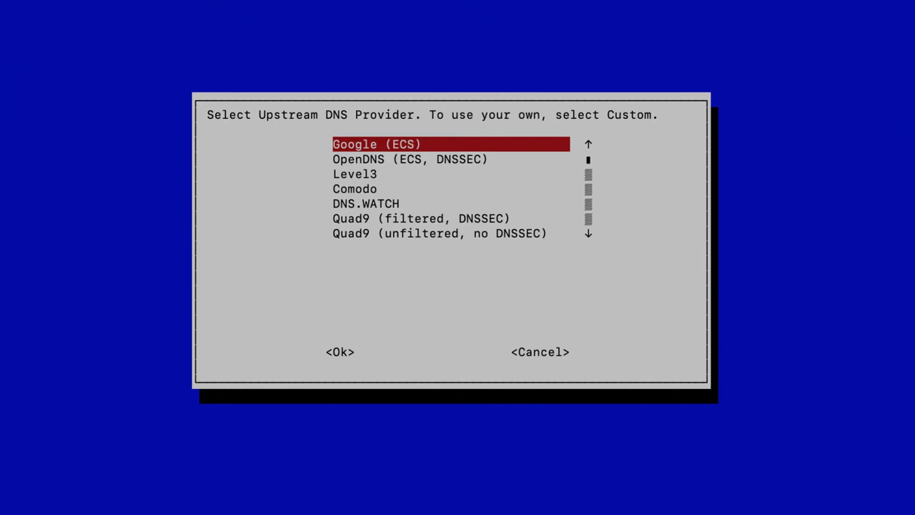
Step: Go through the upstream DNS providers in the Pi-hole installer and choose Google (ECS)
key(Down)
key(Down)
key(Down)
key(Down)
key(Down)
key(Down)
key(Up)
key(Up)
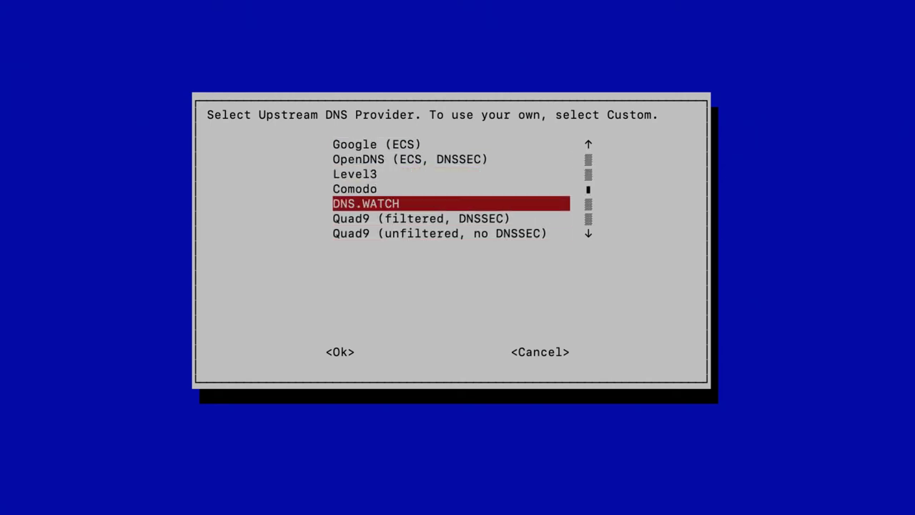
key(Up)
key(Up)
key(Up)
key(Up)
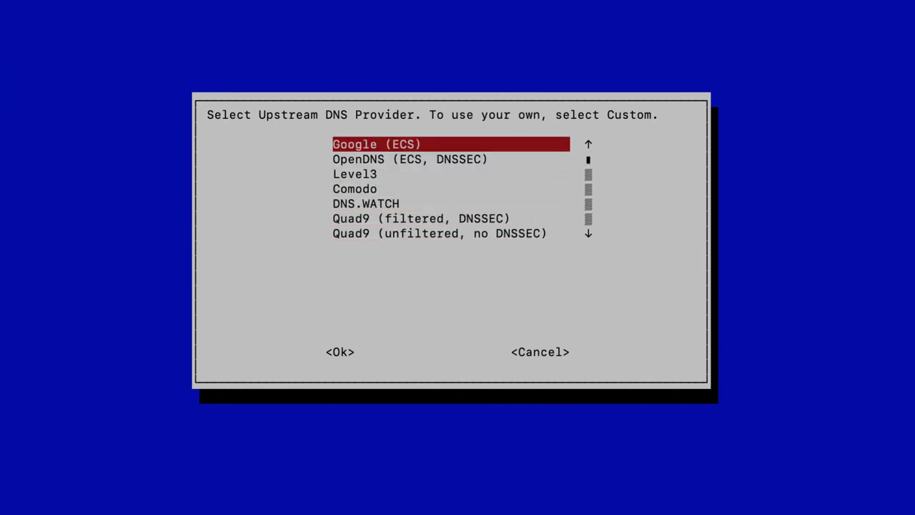
key(Down)
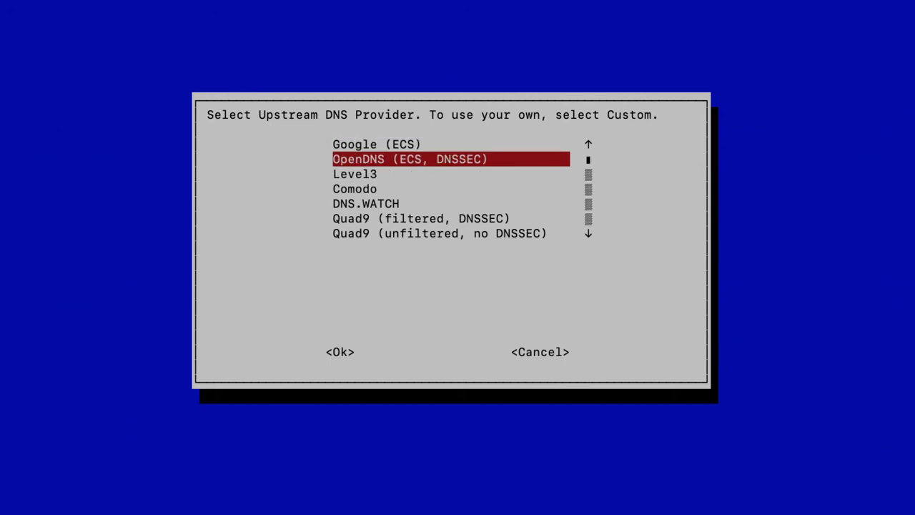
key(Up)
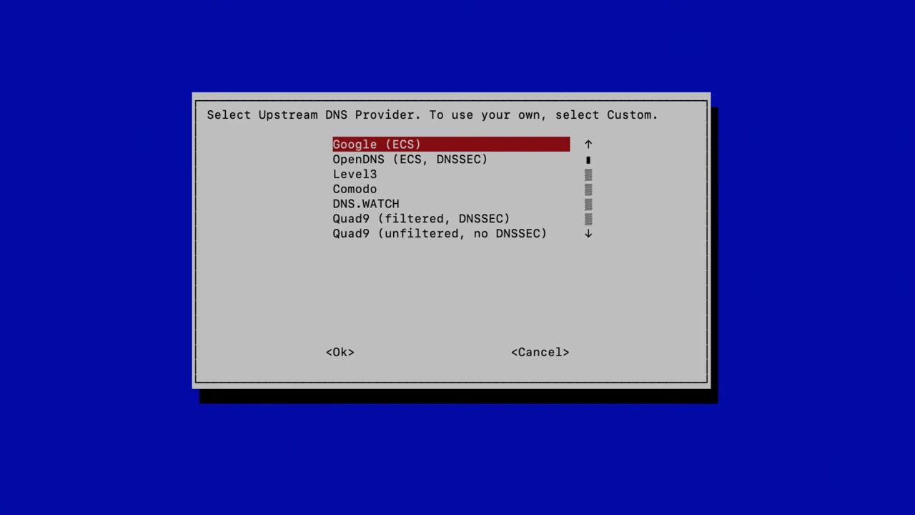
key(Tab)
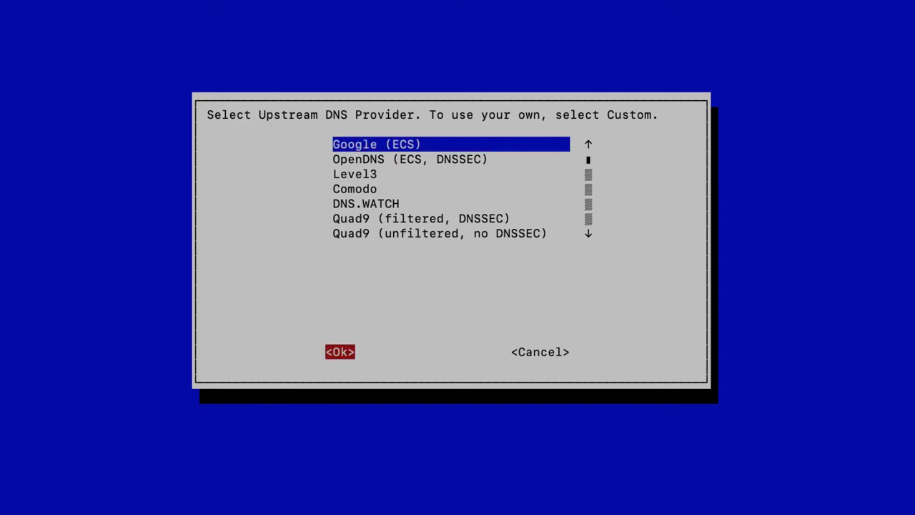
key(Return)
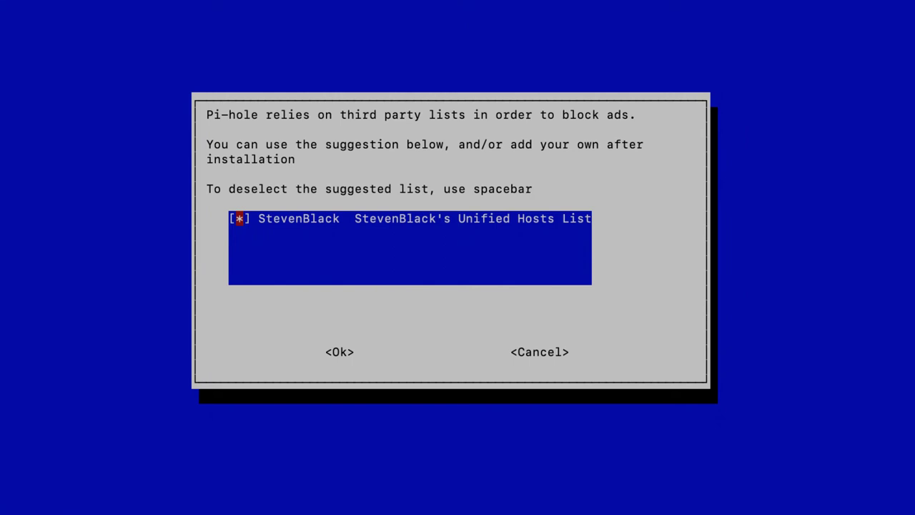
Step: Deselect the suggested StevenBlack's Unified Hosts List and confirm the blocklist selection
key(space)
key(Tab)
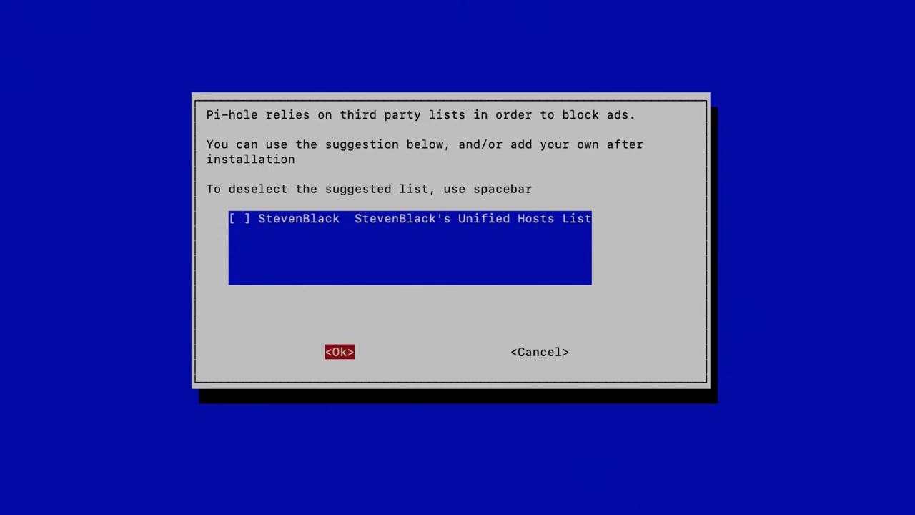
key(Return)
Step: Keep ad blocking over both IPv4 and IPv6, and accept the current network settings as the static address
key(Down)
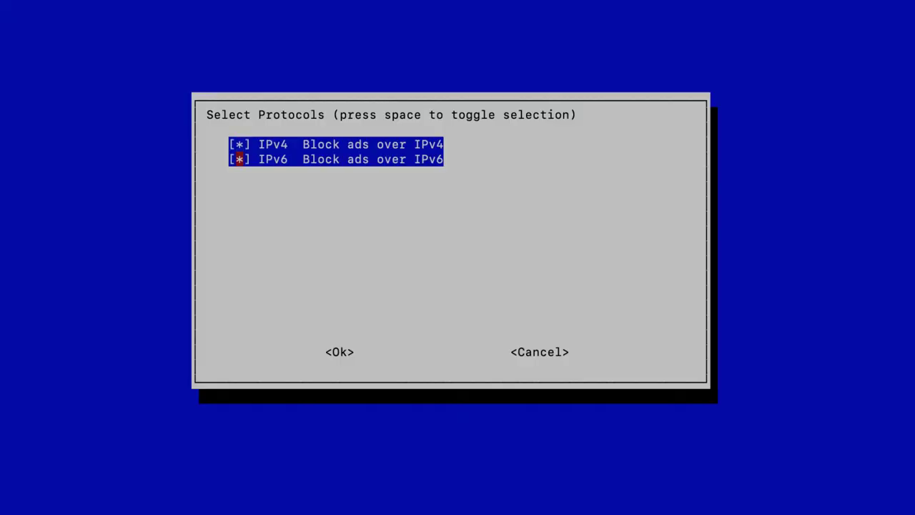
key(Up)
key(Down)
key(Up)
key(Tab)
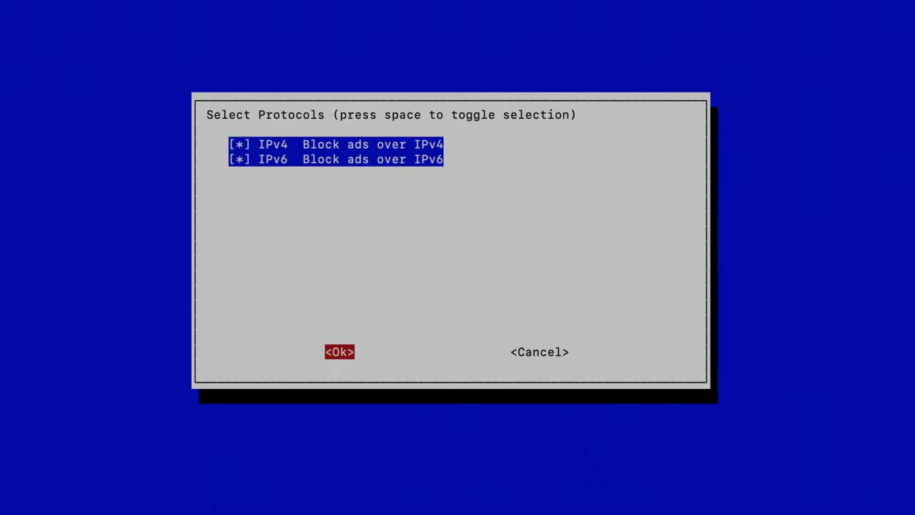
key(Return)
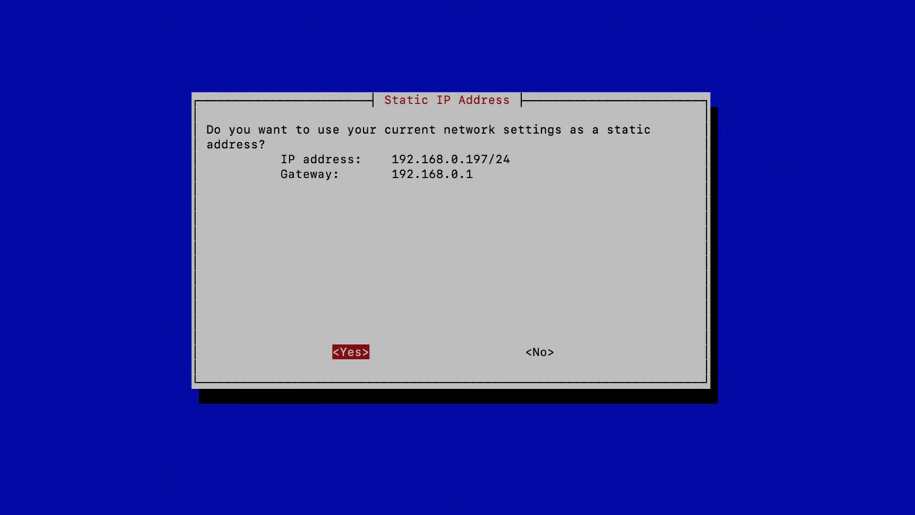
key(Return)
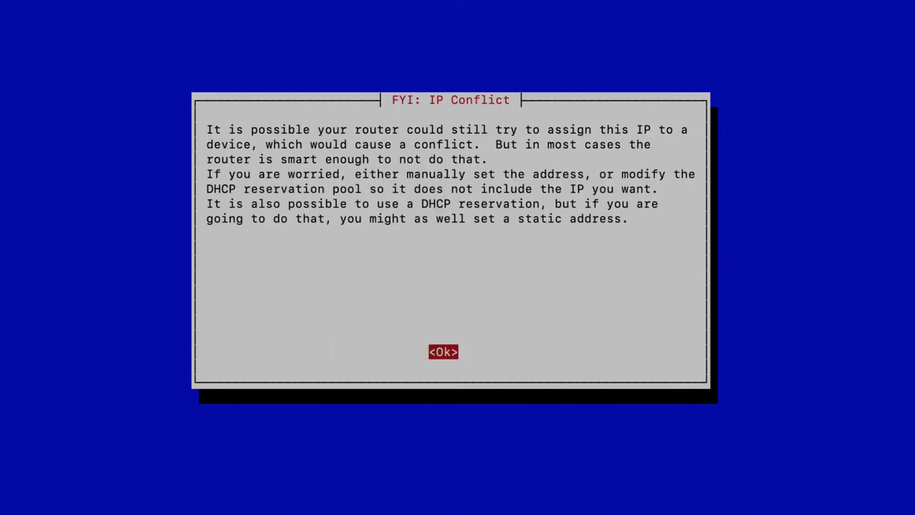
key(Return)
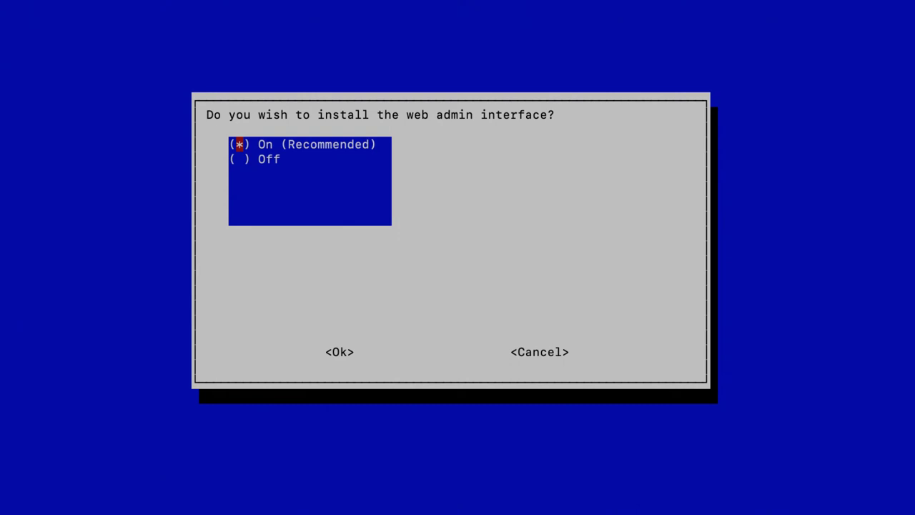
Step: Accept On (Recommended) for installing the web admin interface and the lighttpd web server with its PHP modules
key(Tab)
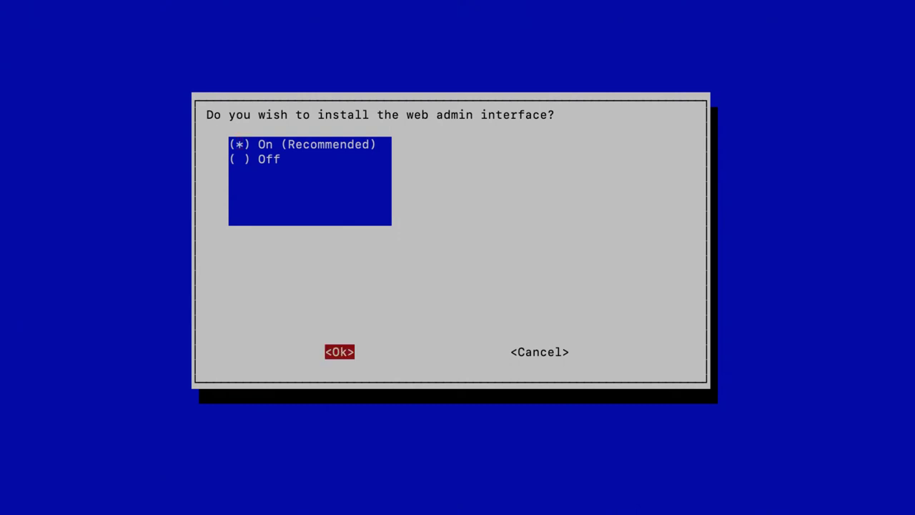
key(Return)
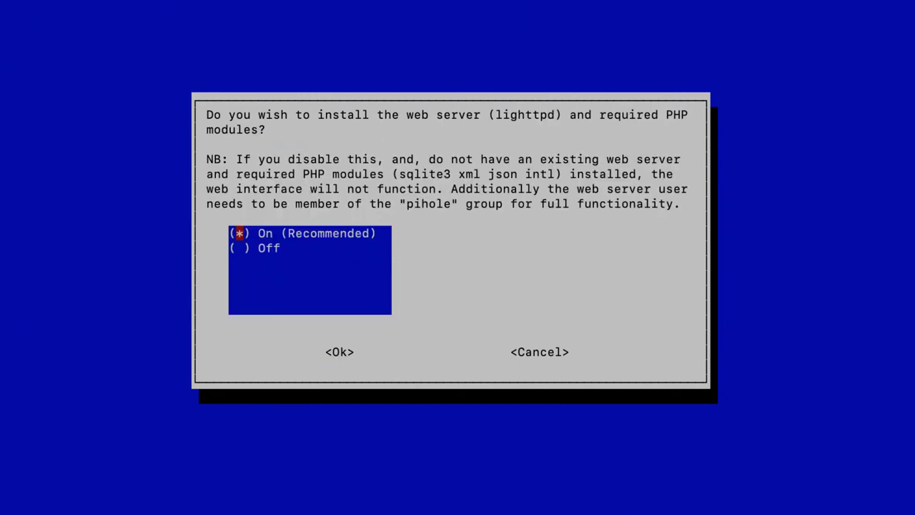
key(Tab)
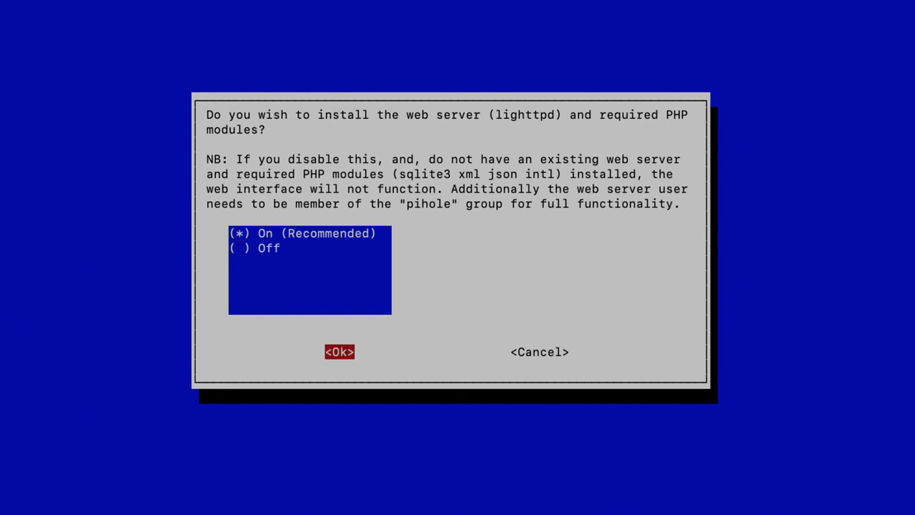
key(Return)
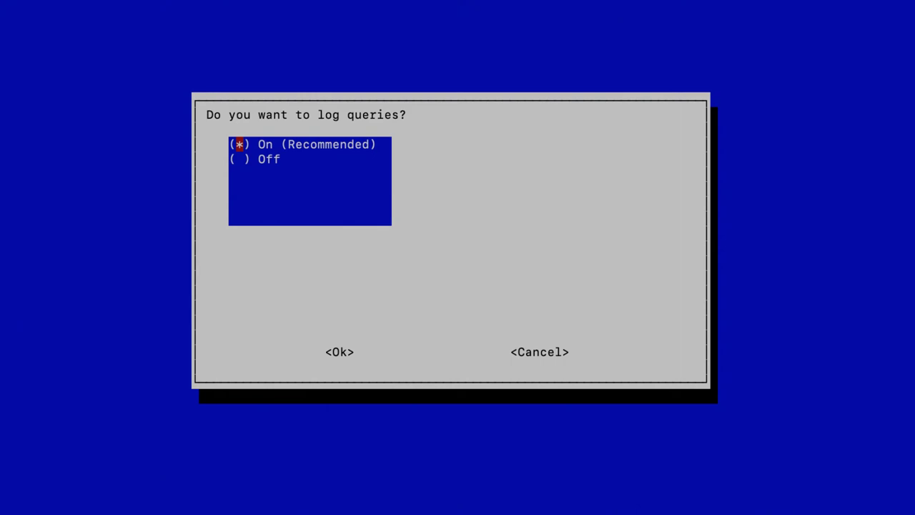
Step: Leave query logging set to On and choose FTL privacy mode 0, Show everything
key(Tab)
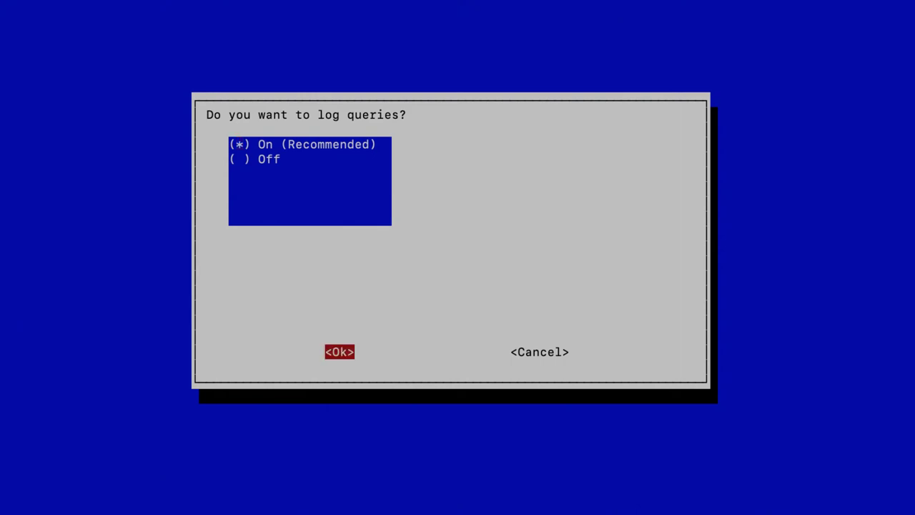
key(Return)
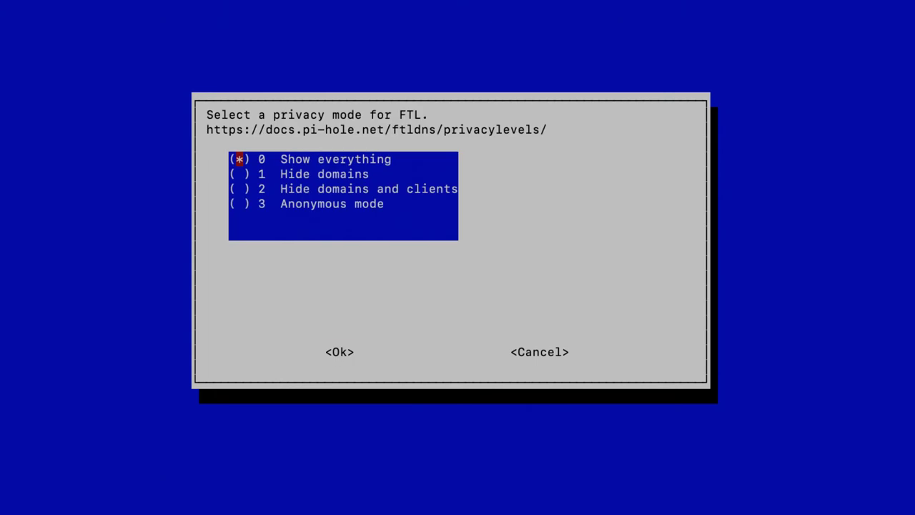
key(Down)
key(Down)
key(Down)
key(Up)
key(Up)
key(Up)
key(Tab)
key(Return)
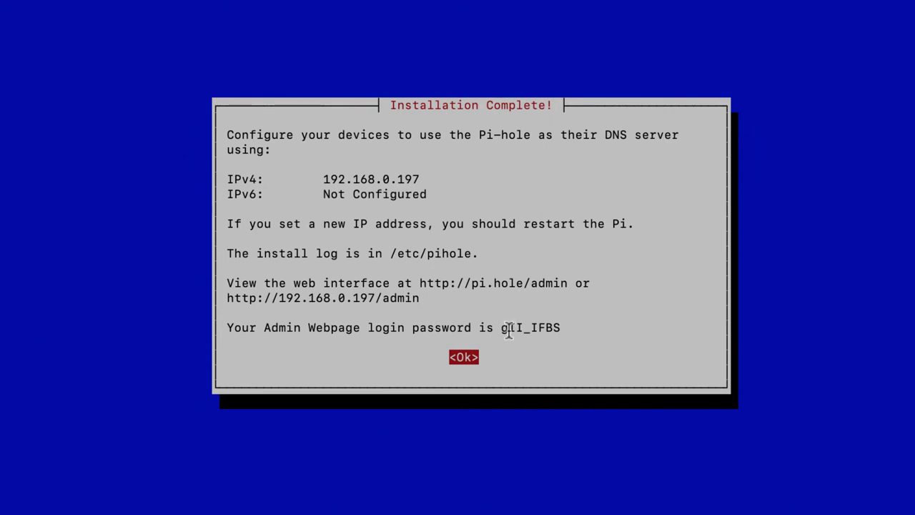
Step: Copy the admin webpage login password from the installation summary
drag(498, 322, 559, 323)
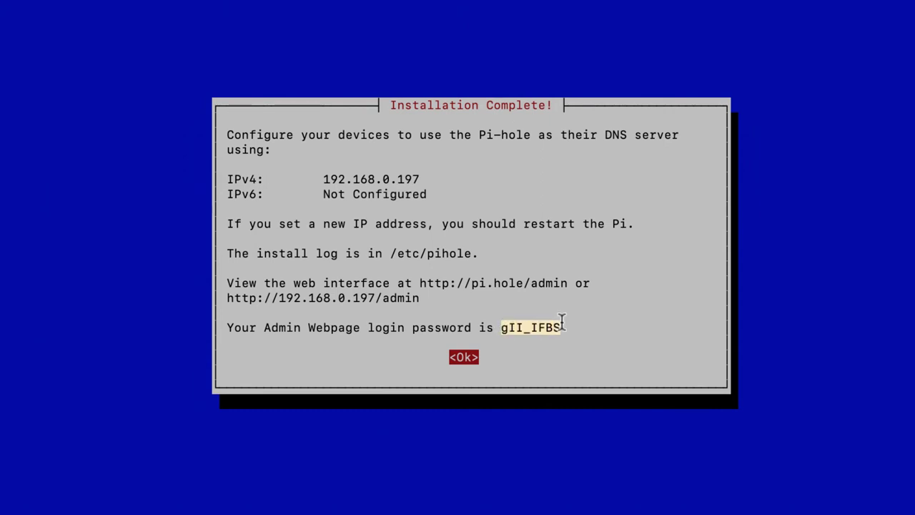
right_click(549, 323)
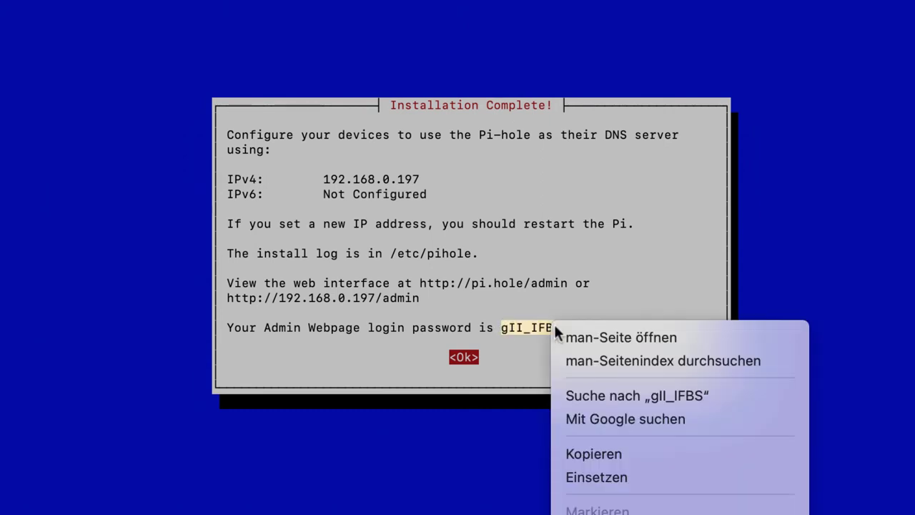
click(616, 452)
click(661, 308)
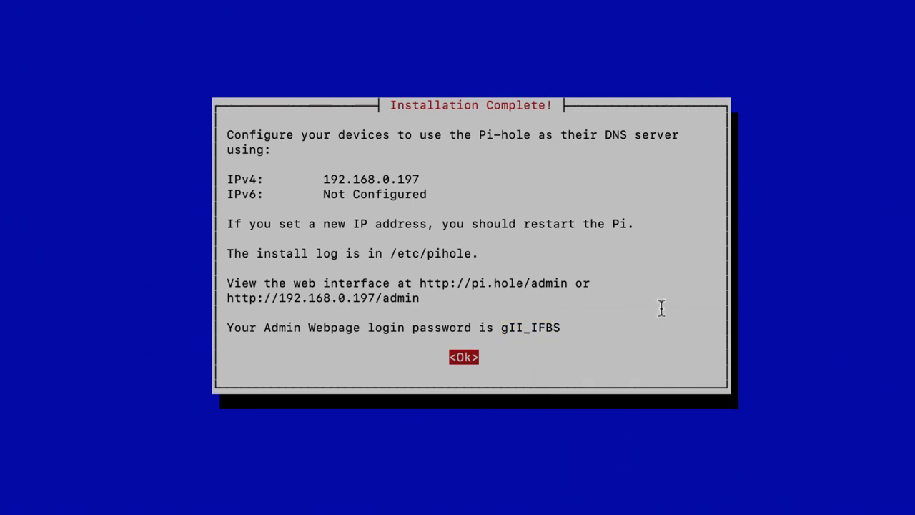
Step: Examine the two web interface addresses given in the installation summary
drag(227, 298, 569, 280)
click(475, 296)
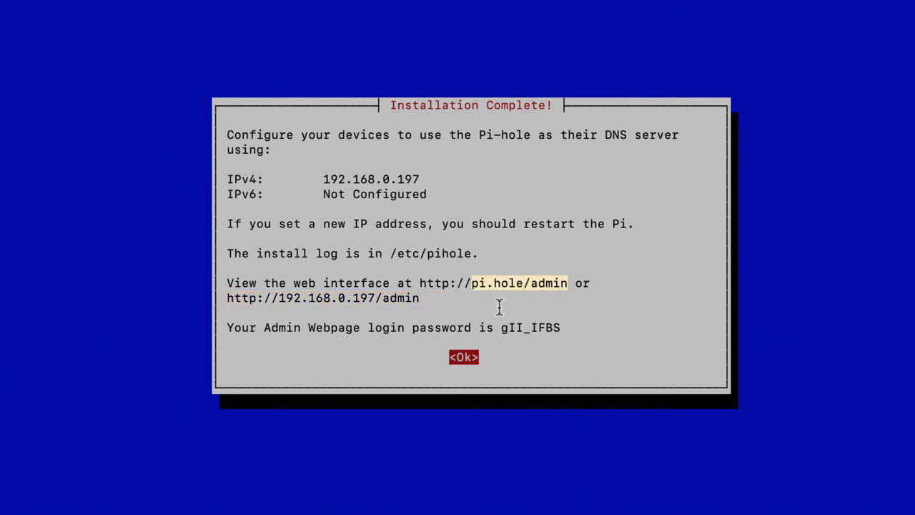
click(498, 307)
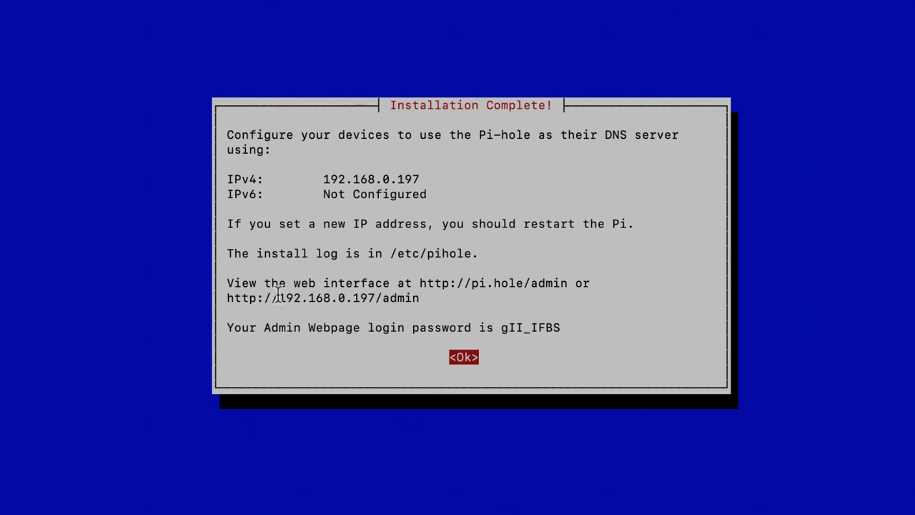
drag(278, 297, 427, 297)
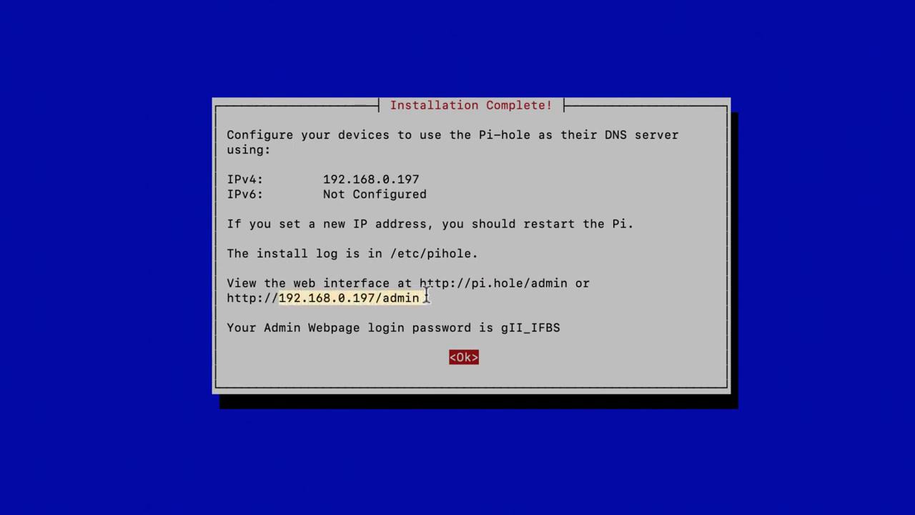
click(426, 297)
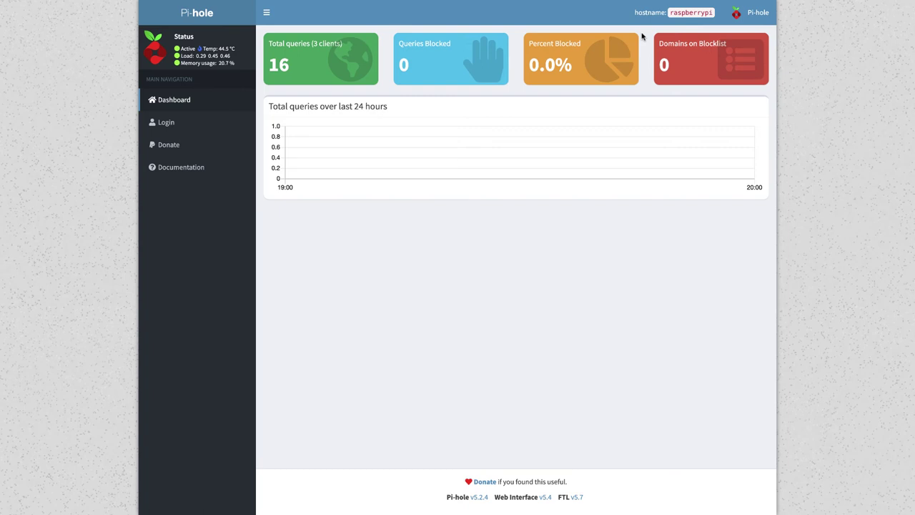
Step: Log in to the Pi-hole web interface by pasting the copied admin password
click(160, 126)
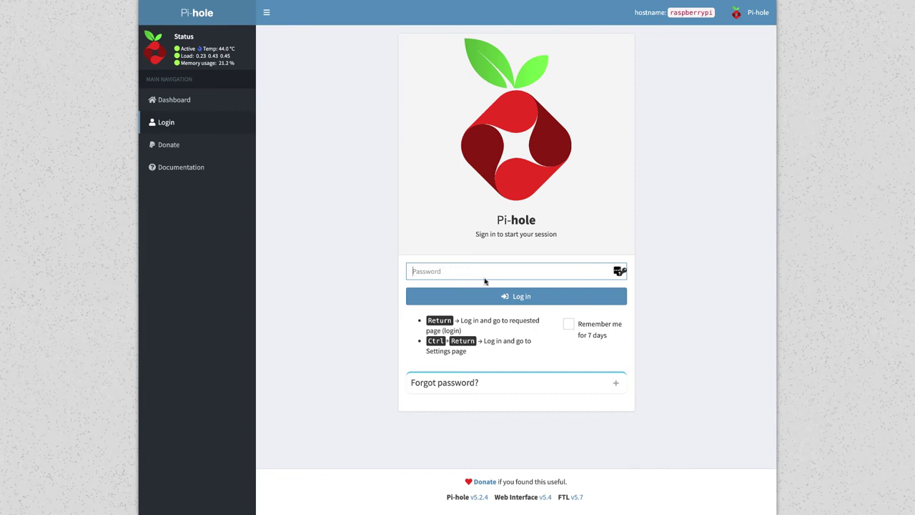
key(ctrl+v)
click(492, 293)
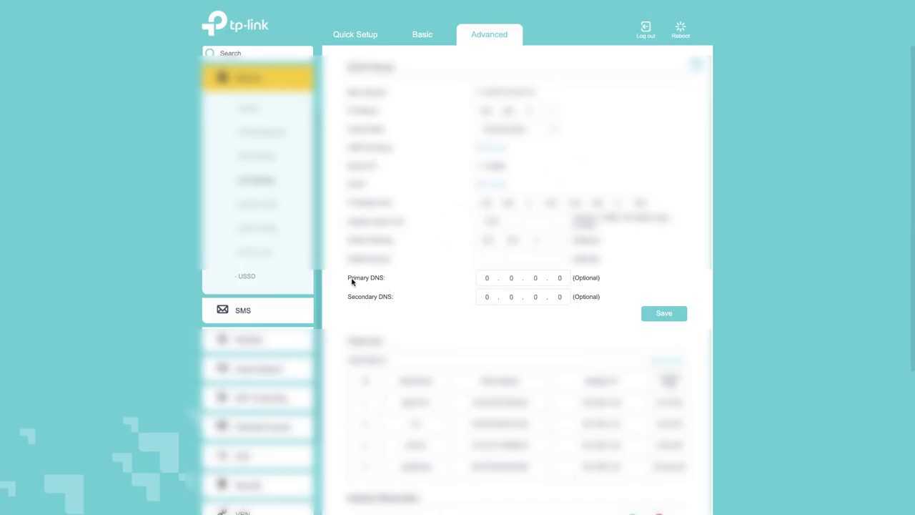
Step: Set the router's Primary DNS to the Pi-hole address 192.168.0.197 and save the DHCP settings
drag(349, 280, 374, 279)
click(487, 278)
text(192 . 128)
click(514, 277)
key(BackSpace)
key(BackSpace)
text(68)
click(559, 278)
text(197)
click(660, 314)
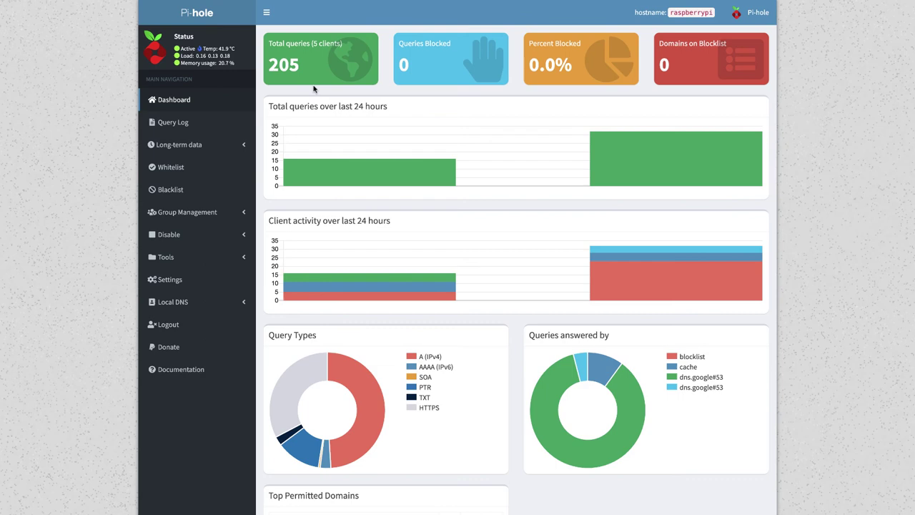
Step: View the Pi-hole query log and open the Adlists page of Group Management
click(182, 123)
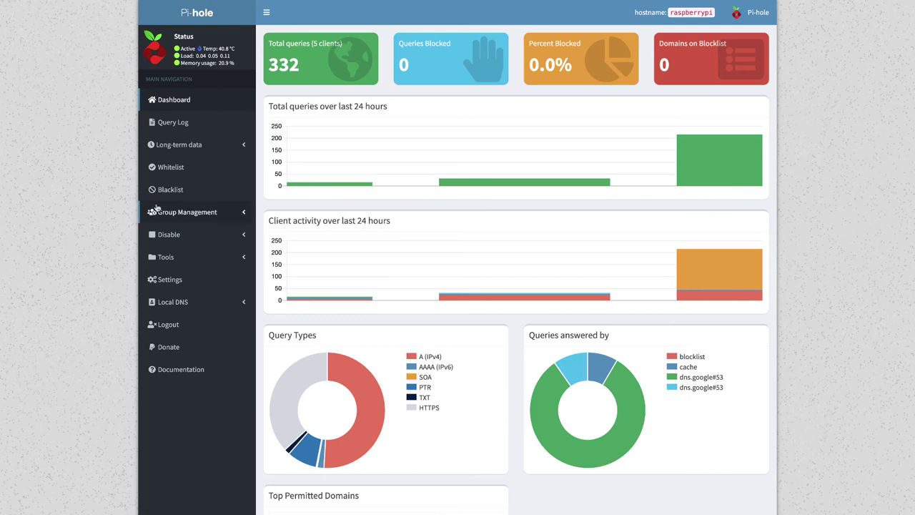
click(187, 210)
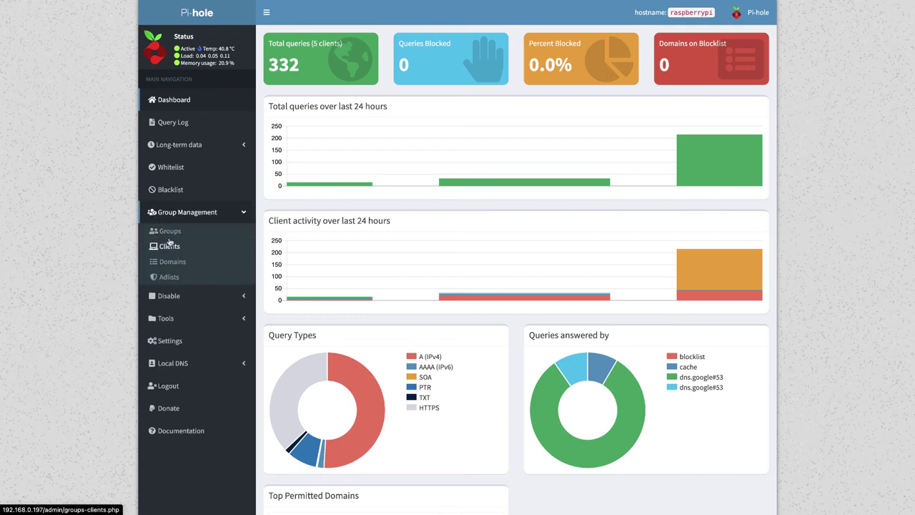
click(168, 278)
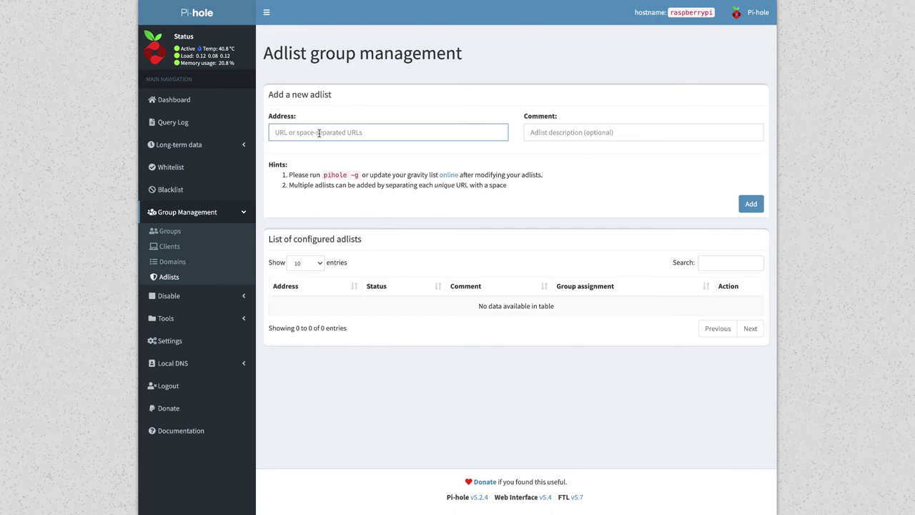
Step: Switch to the RPiList Blocklisten.md page on GitHub and examine the available blocklists down to the Tracking section
key(ctrl+Tab)
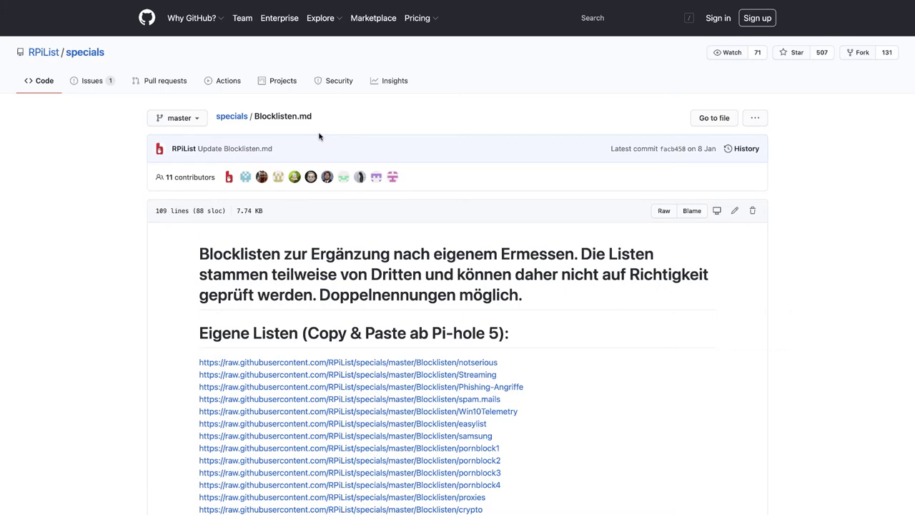
scroll(349, 285, down, 5)
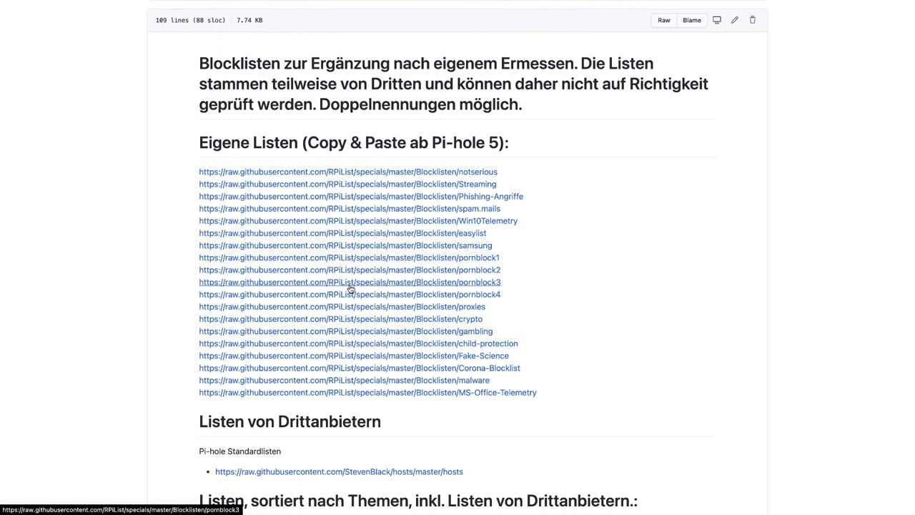
scroll(350, 288, down, 4)
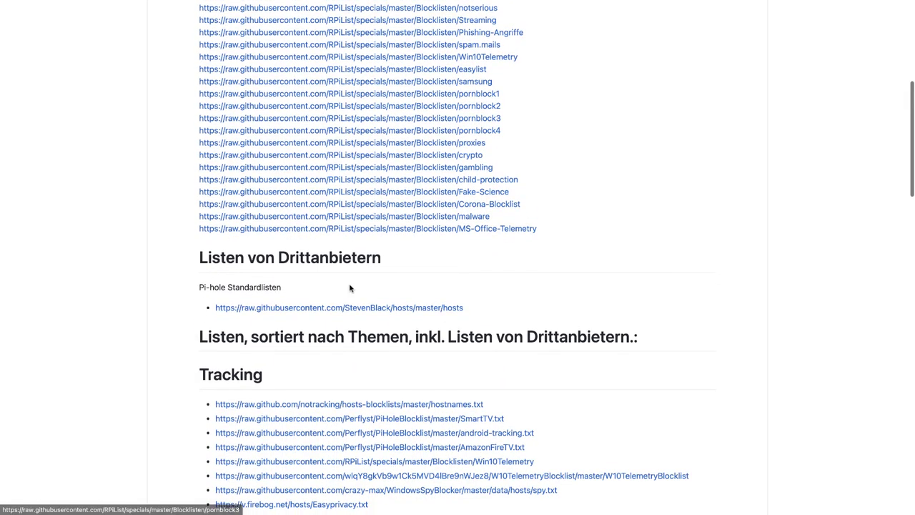
scroll(349, 288, down, 7)
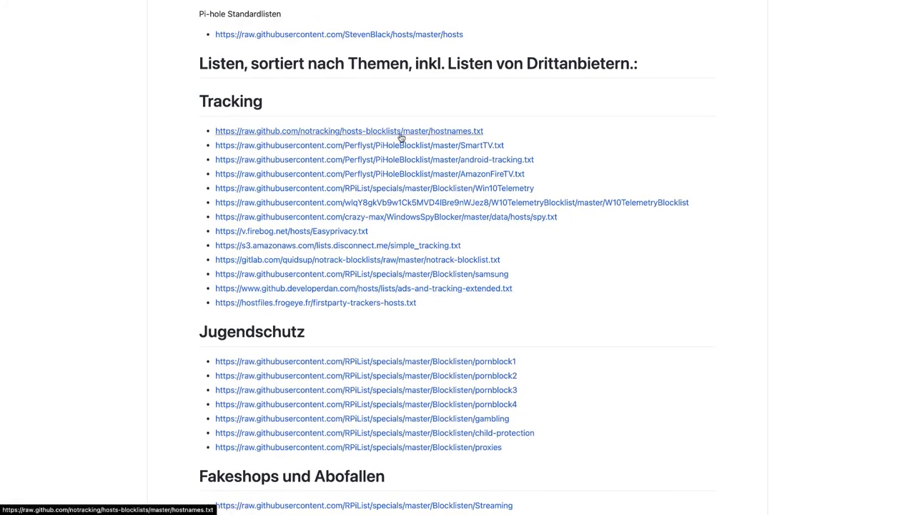
Step: Open the notracking hostnames.txt list, examine its host entries and return to the blocklist overview
click(477, 133)
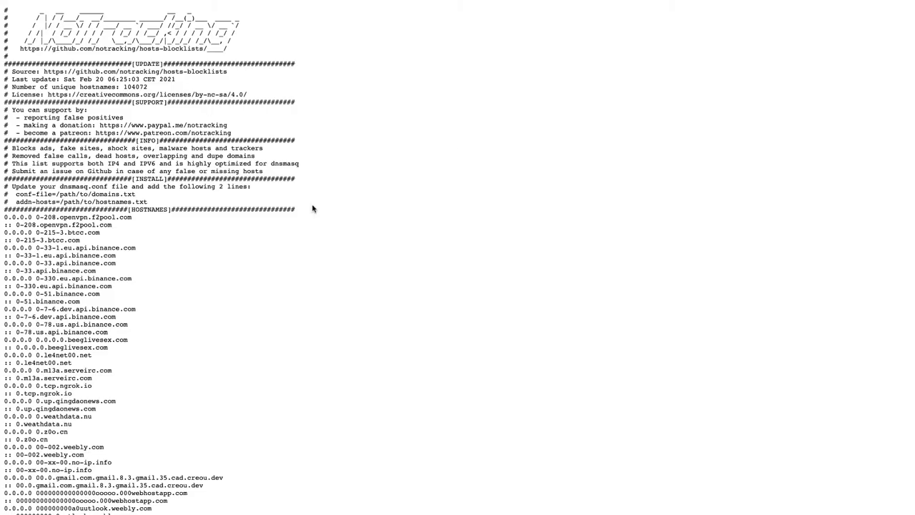
scroll(229, 254, down, 10)
scroll(229, 253, down, 20)
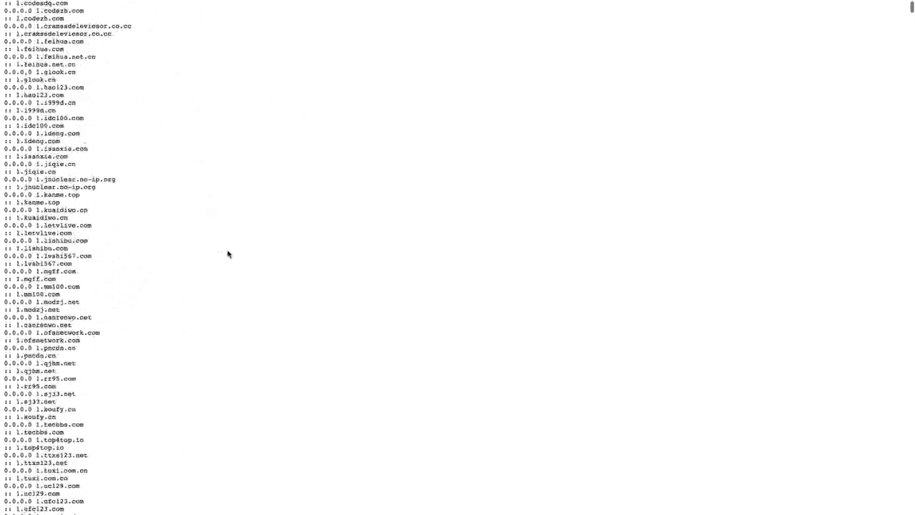
scroll(229, 253, down, 20)
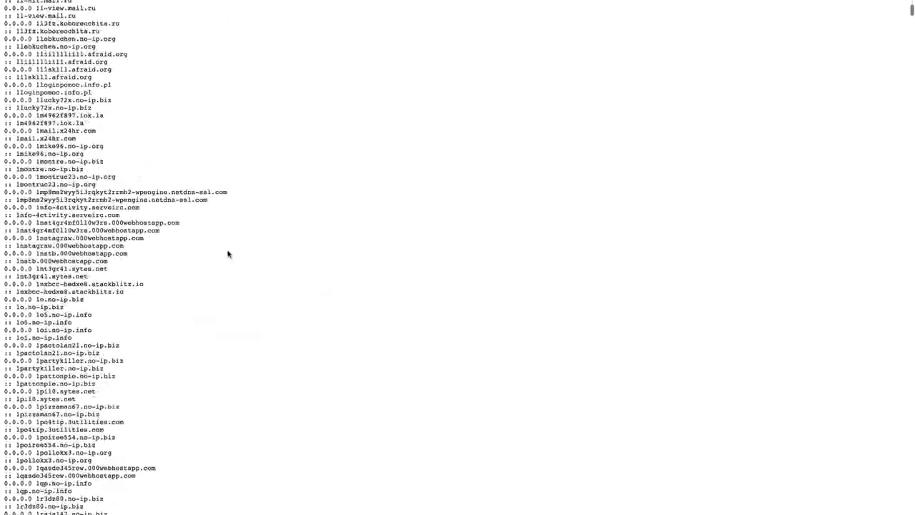
scroll(229, 254, down, 1)
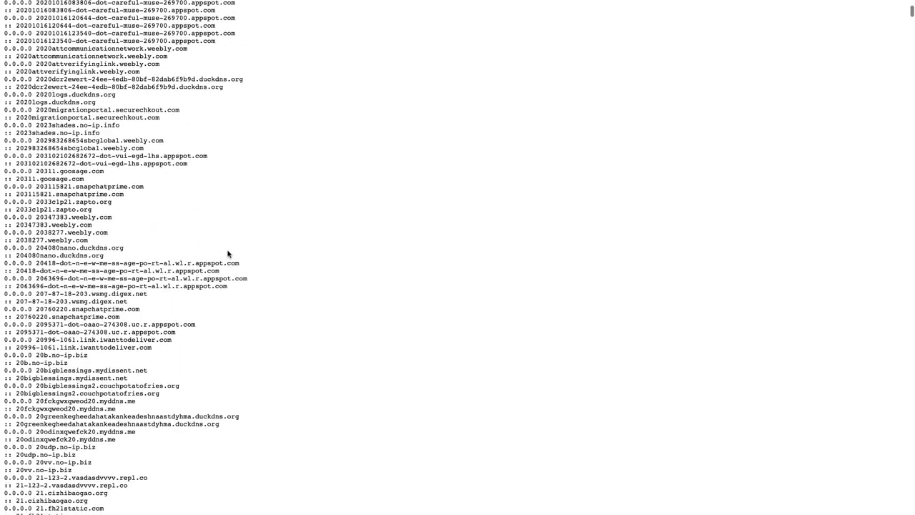
key(super+Left)
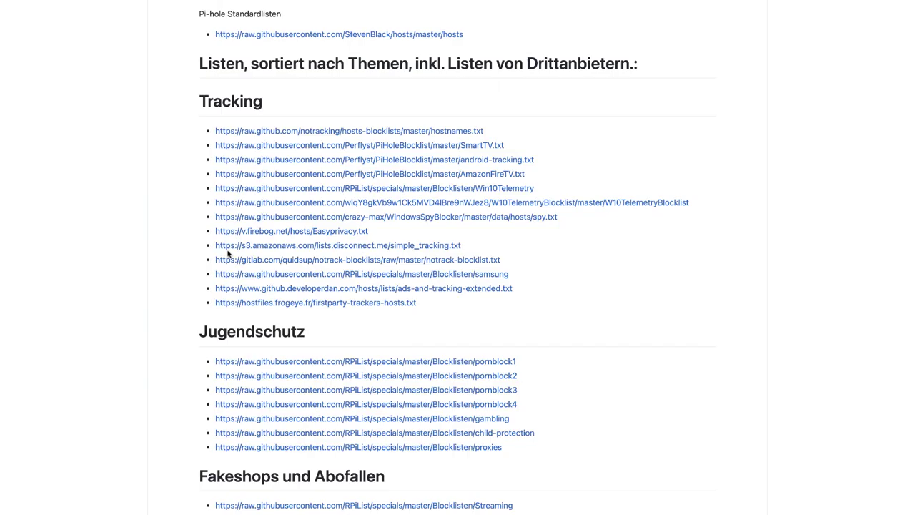
Step: Copy all blocklist URLs of the Tracking section on GitHub and add them to Pi-hole as new adlists
drag(190, 128, 470, 311)
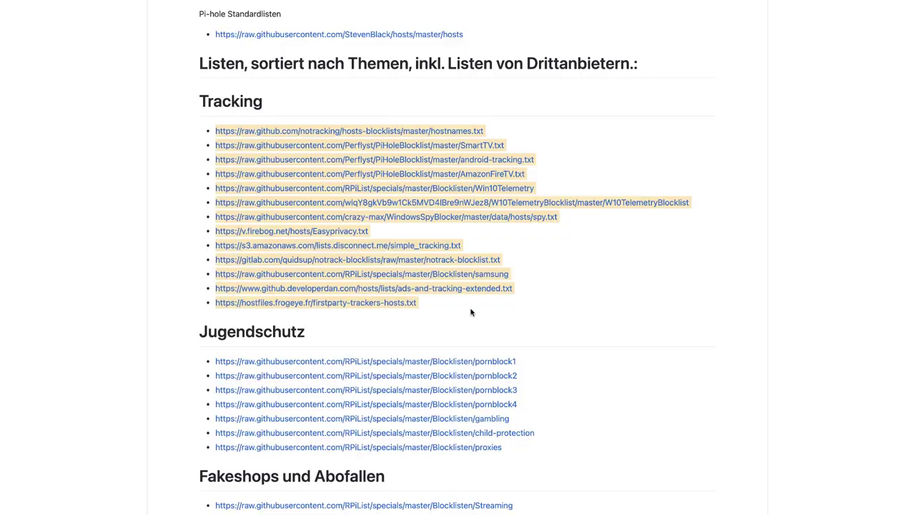
key(super+c)
key(ctrl+Tab)
click(355, 133)
key(super+v)
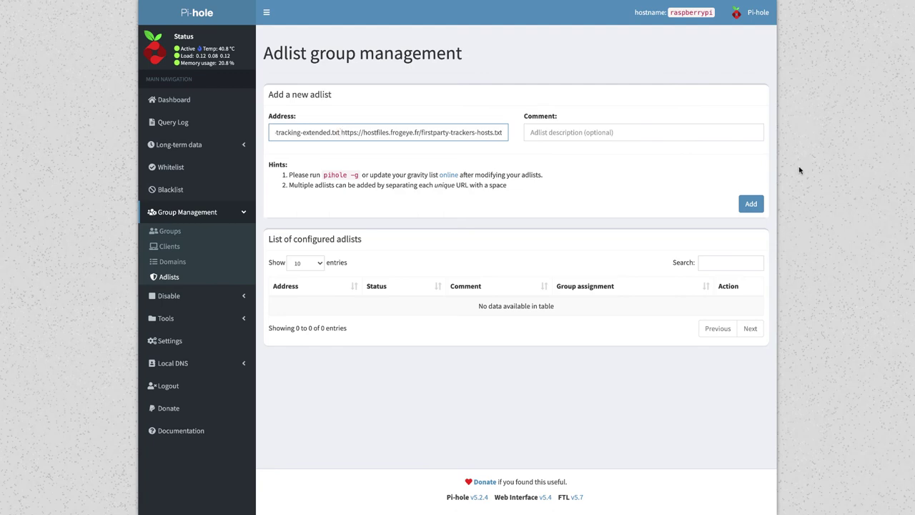
click(750, 205)
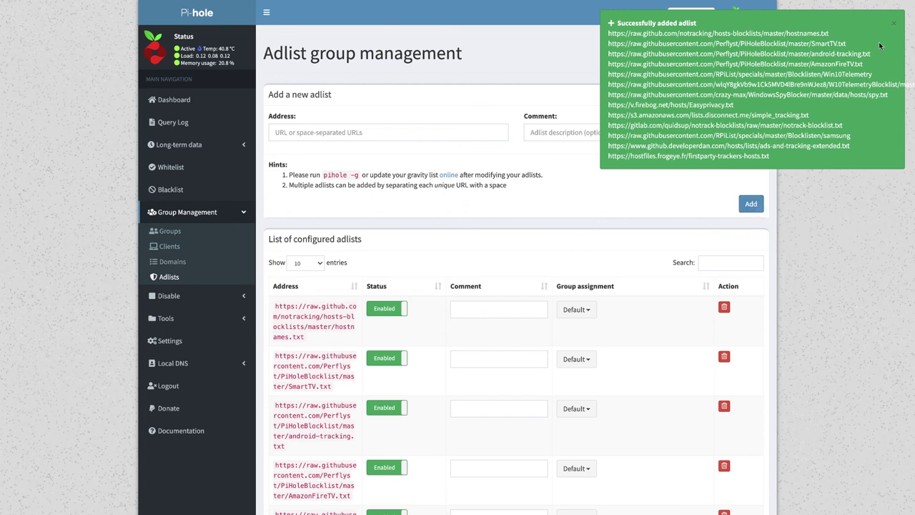
click(896, 23)
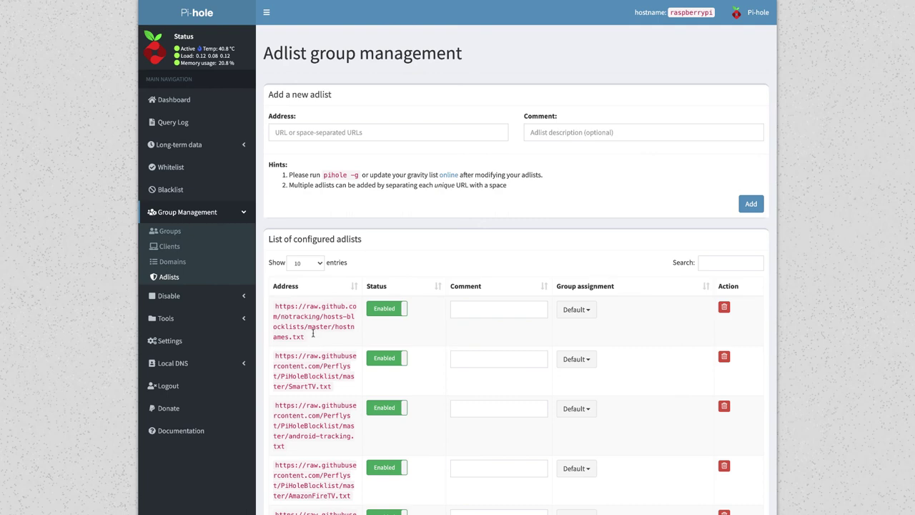
scroll(385, 303, down, 3)
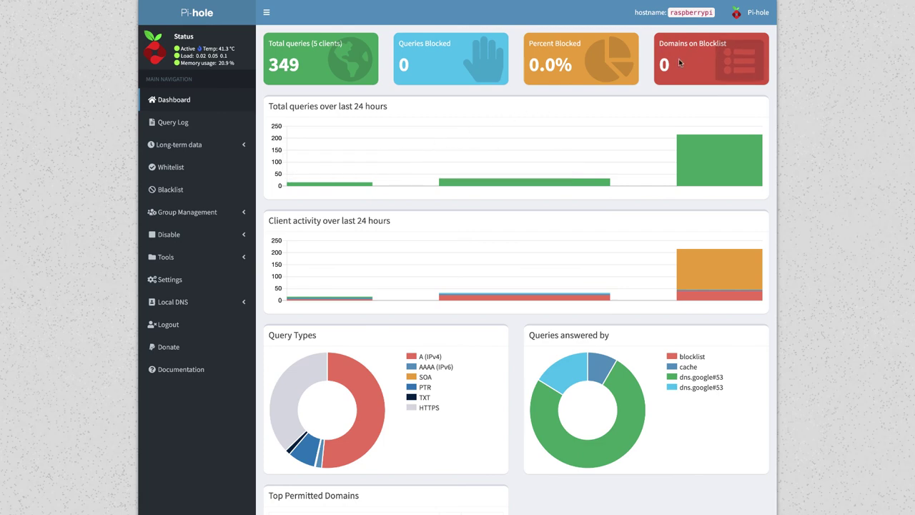
Step: Update Pi-hole's gravity so the newly added adlists are loaded
click(194, 258)
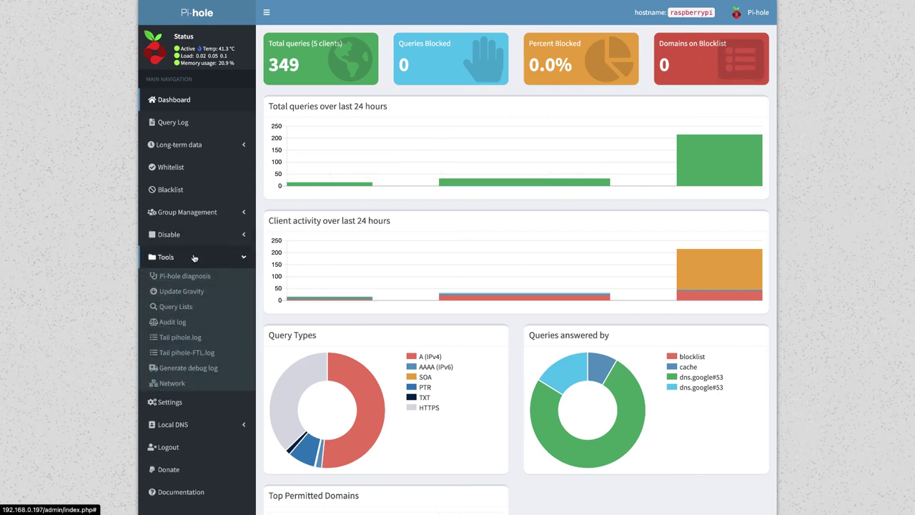
click(168, 296)
click(496, 136)
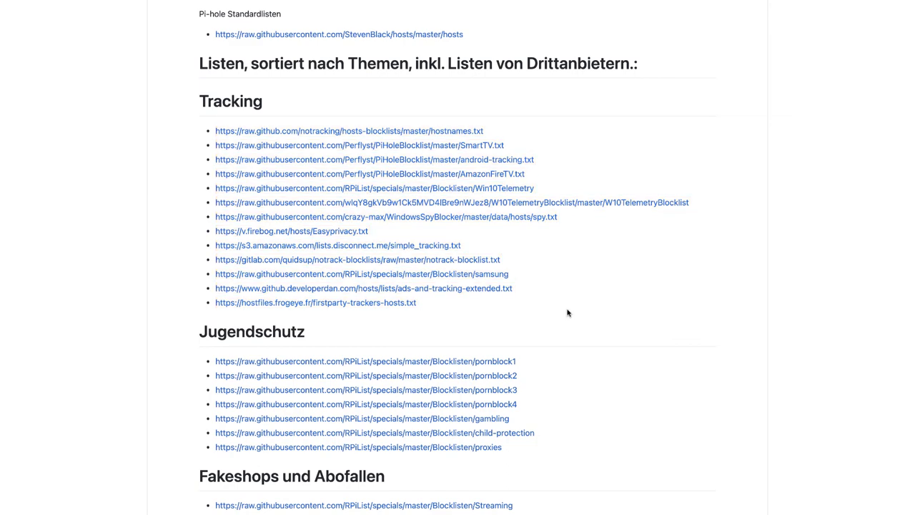
Step: Examine the other blocklist categories on the GitHub page, from Jugendschutz and Werbung to Malware and Phishing
scroll(567, 312, down, 5)
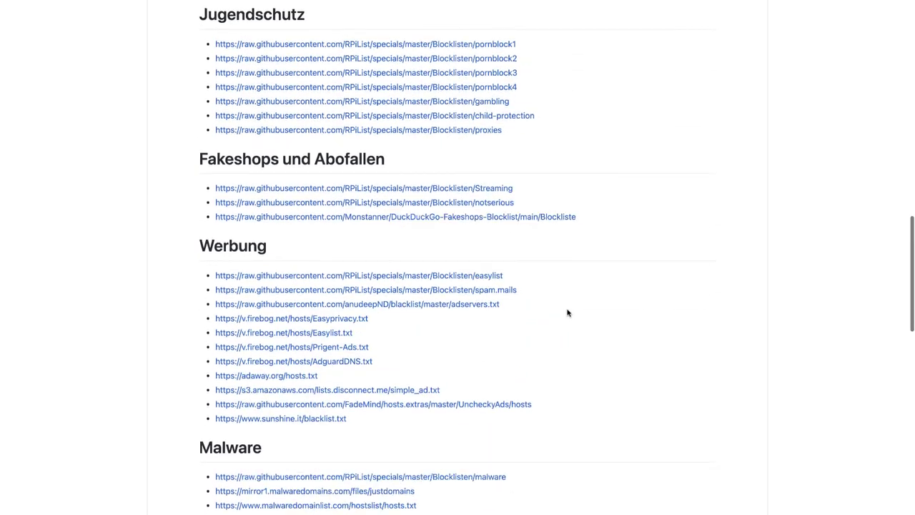
scroll(567, 312, down, 3)
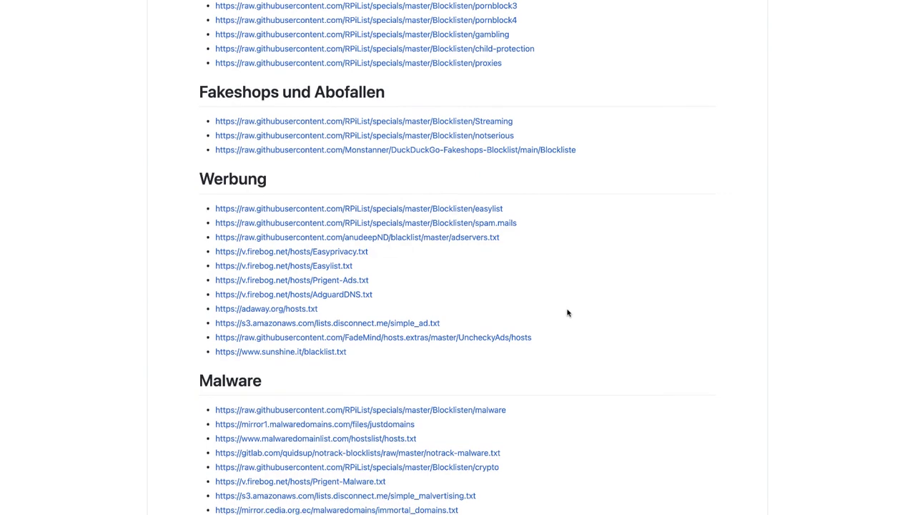
scroll(566, 313, down, 3)
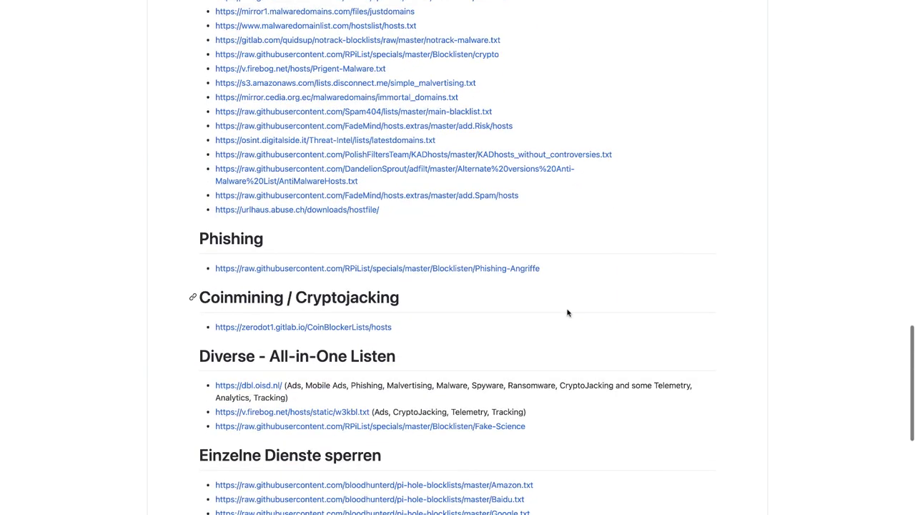
scroll(566, 313, up, 4)
scroll(567, 312, up, 5)
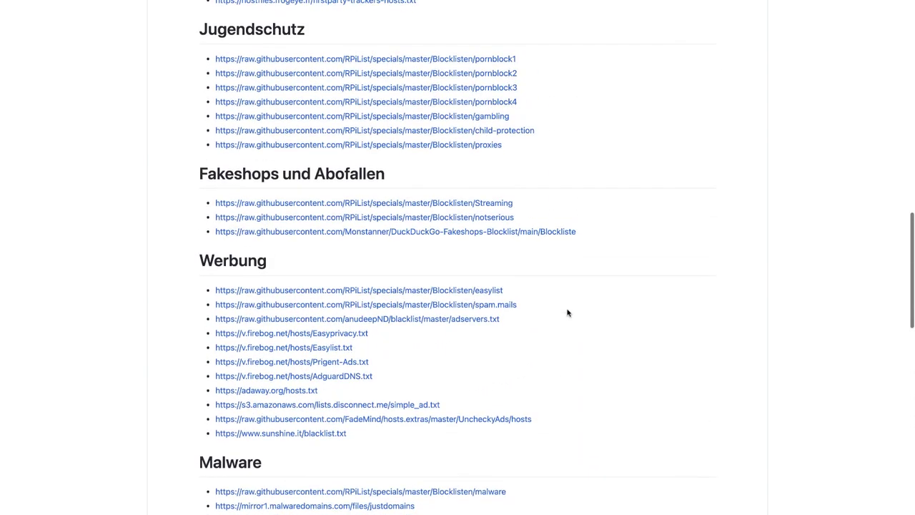
scroll(567, 312, up, 3)
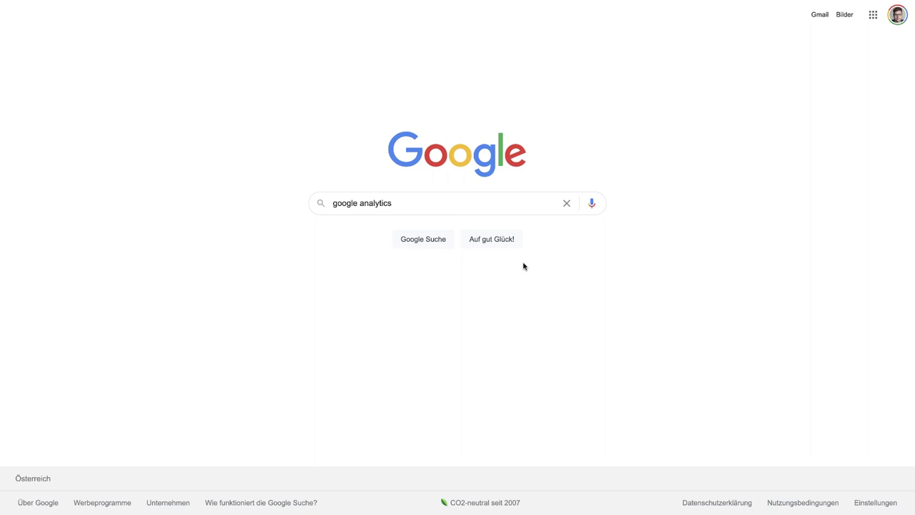
Step: Search Google for "google analytics" and open the analytics.google.com result to test the blocking
drag(422, 203, 298, 206)
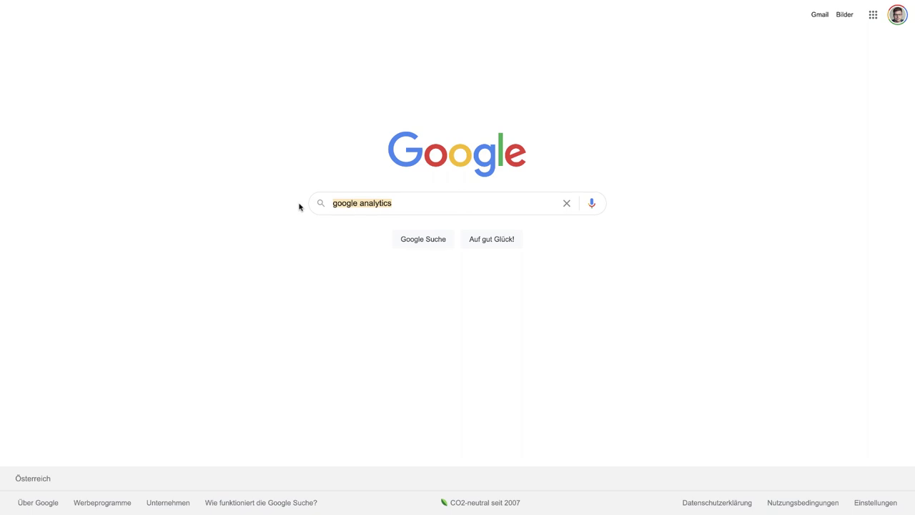
click(241, 215)
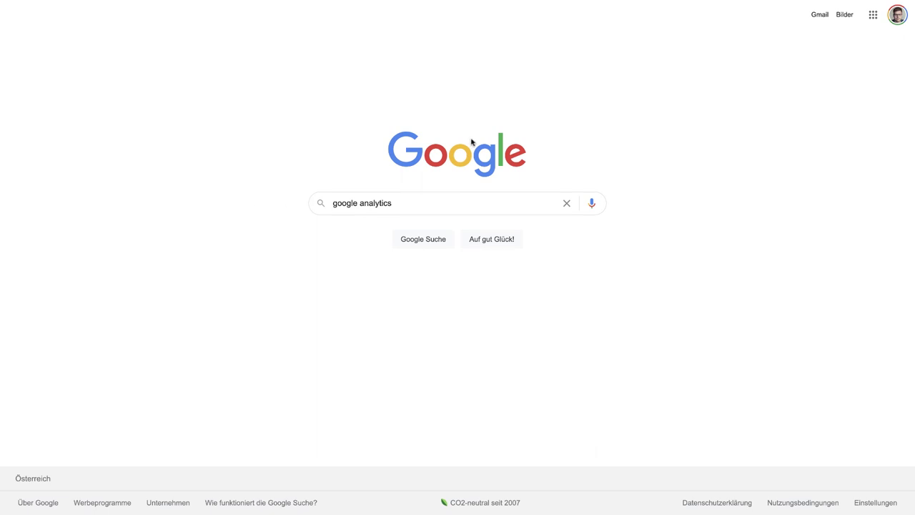
click(417, 239)
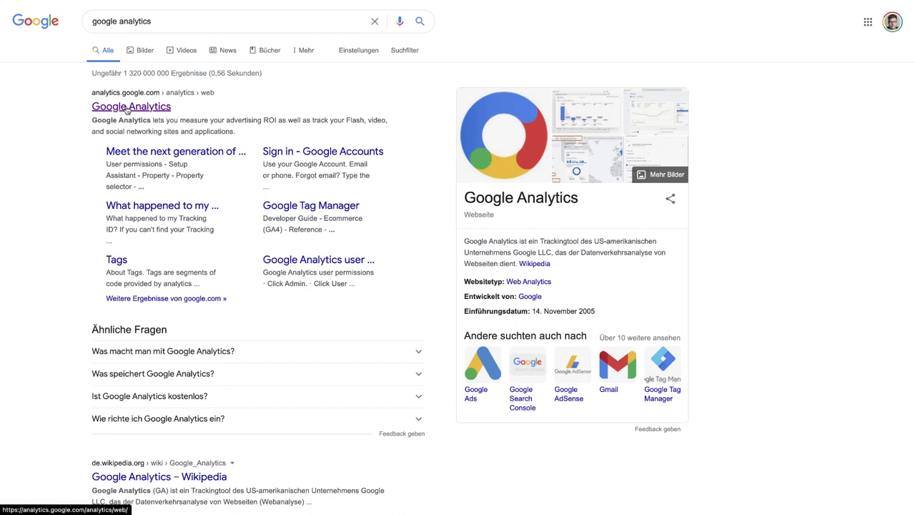
click(125, 108)
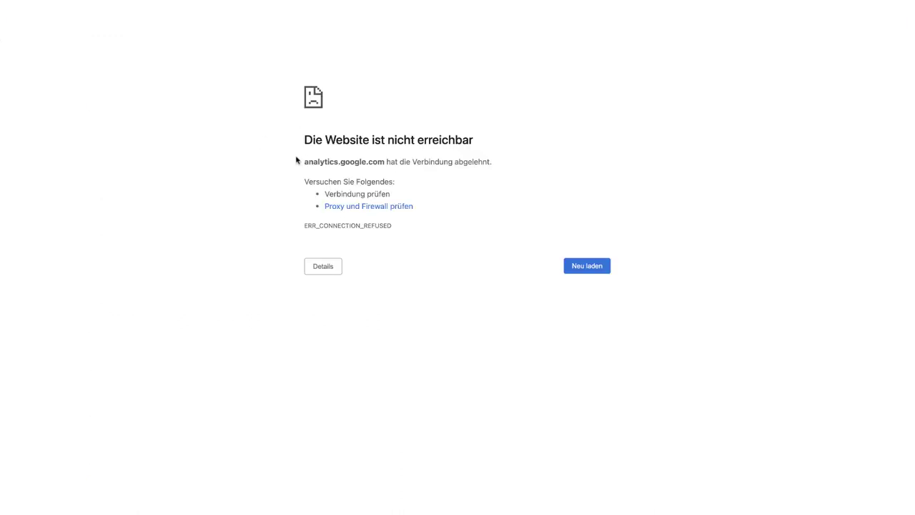
drag(297, 161, 386, 163)
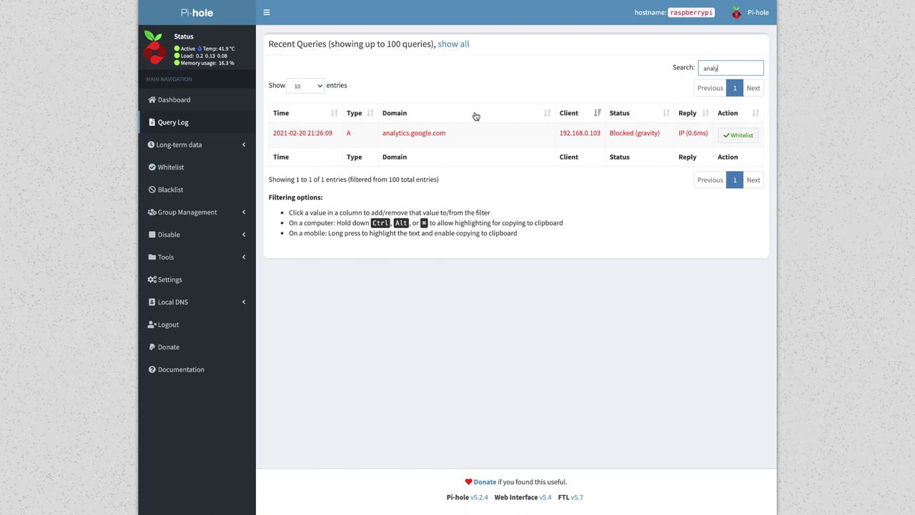
Step: Disable Pi-hole's blocking indefinitely and enable it again
click(175, 240)
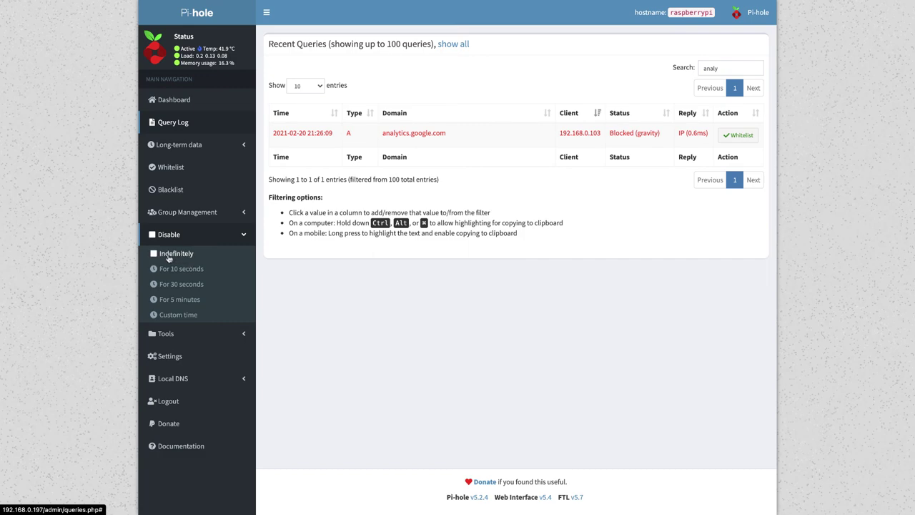
click(169, 255)
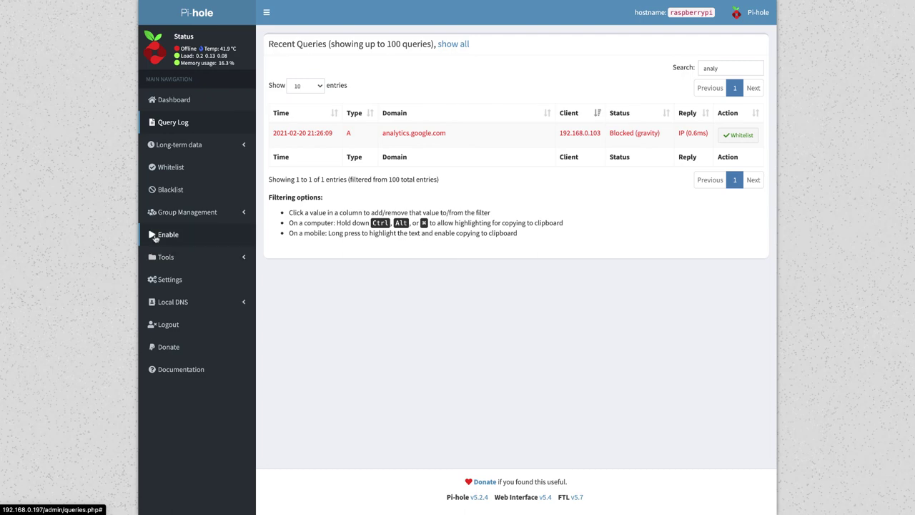
click(158, 236)
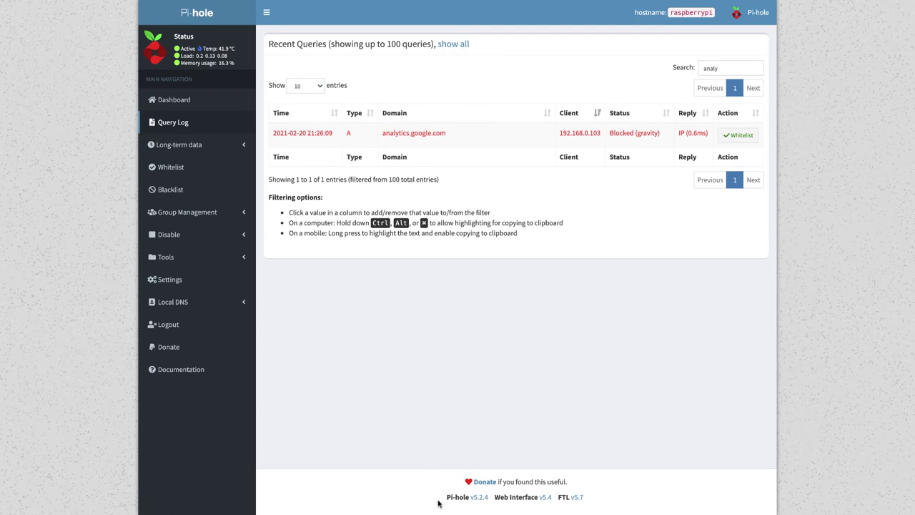
Step: Check the Pi-hole, Web Interface and FTL version numbers in the page footer
drag(442, 500, 554, 496)
click(607, 494)
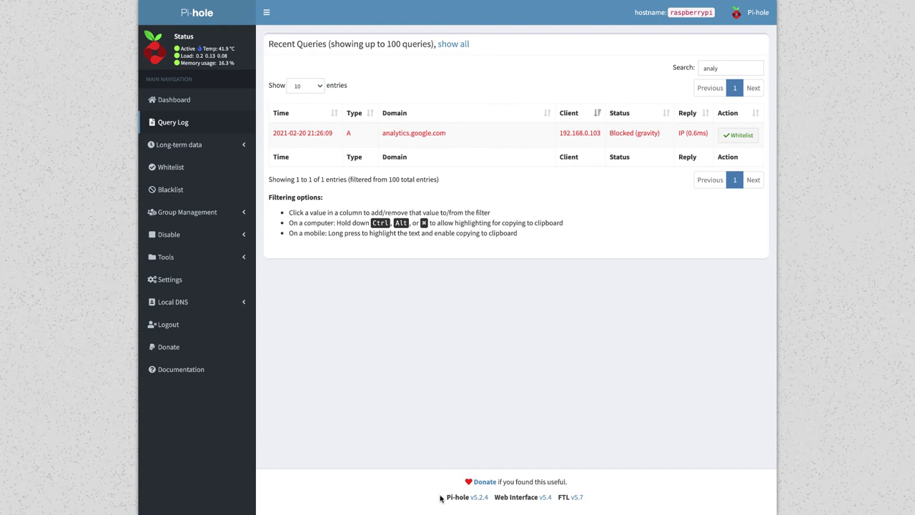